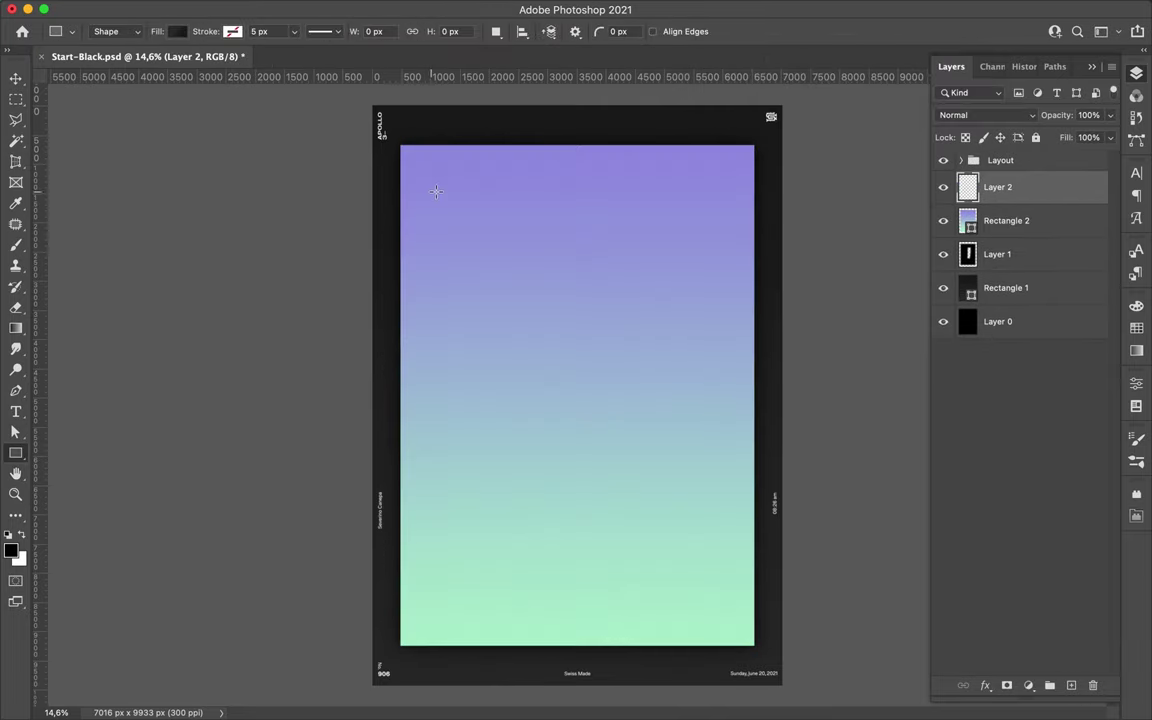
Draw a dark rectangle in the gradient panel and paint black on Layer 2 as its shadow
drag(432, 185, 730, 619)
key(v)
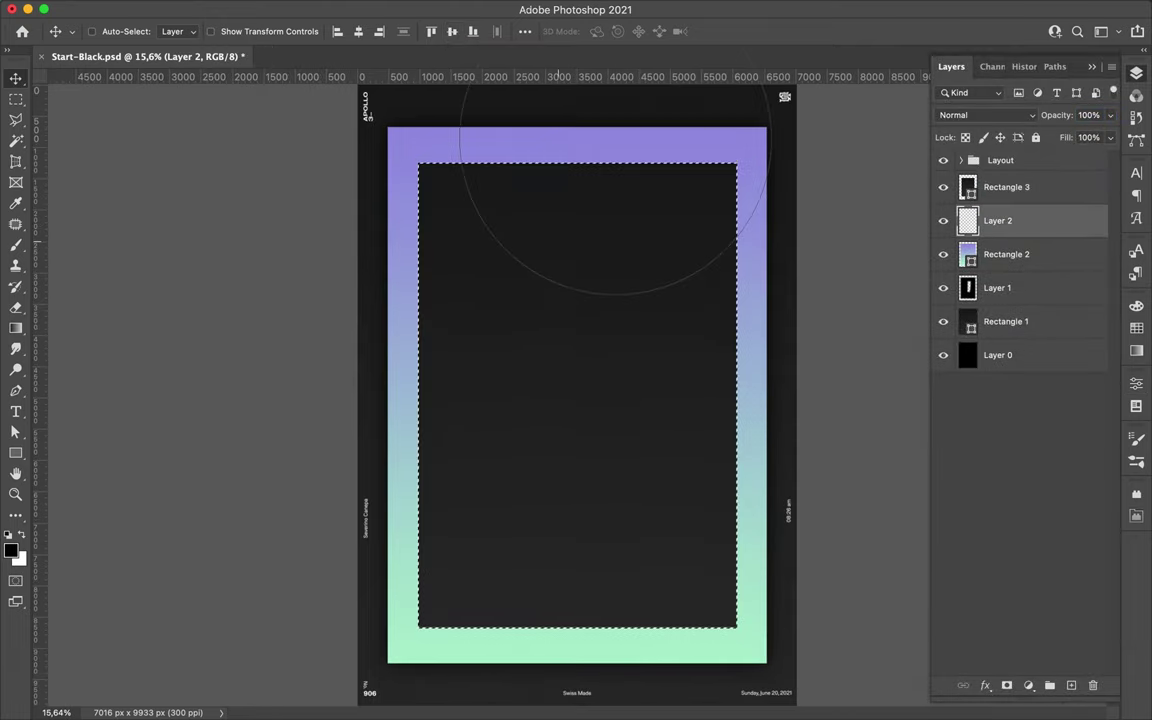
key(b)
drag(411, 206, 406, 193)
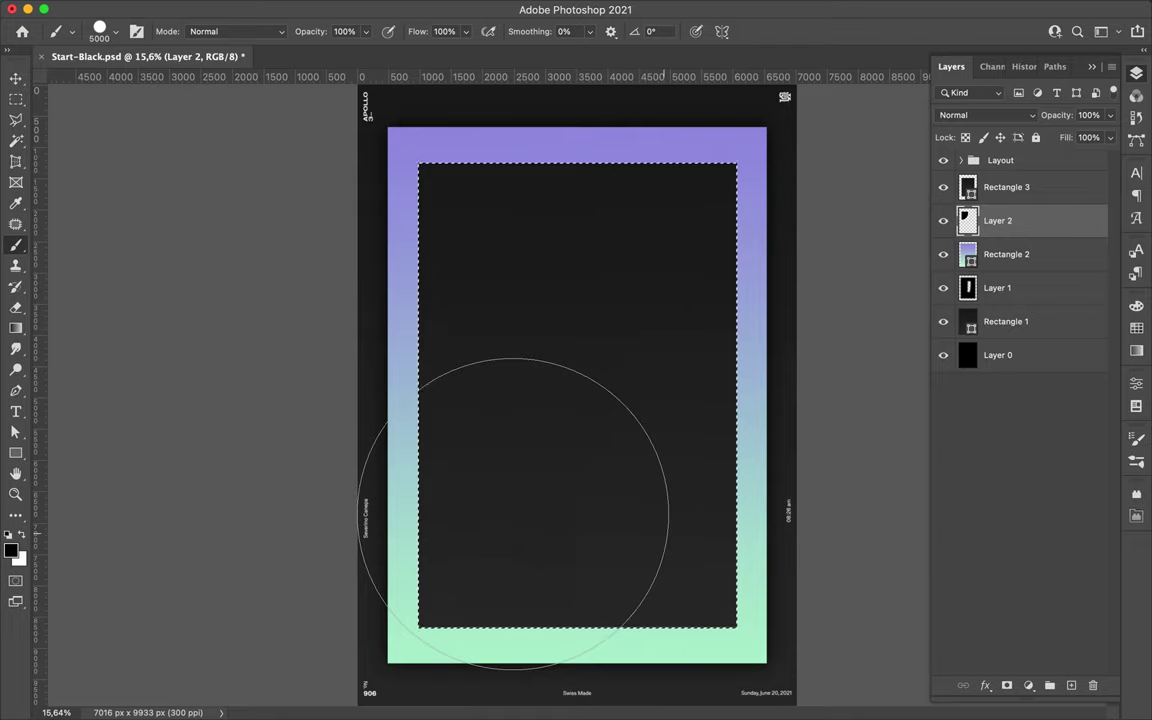
Hide the side panels and draw a thin vertical stripe over the poster
key(F7)
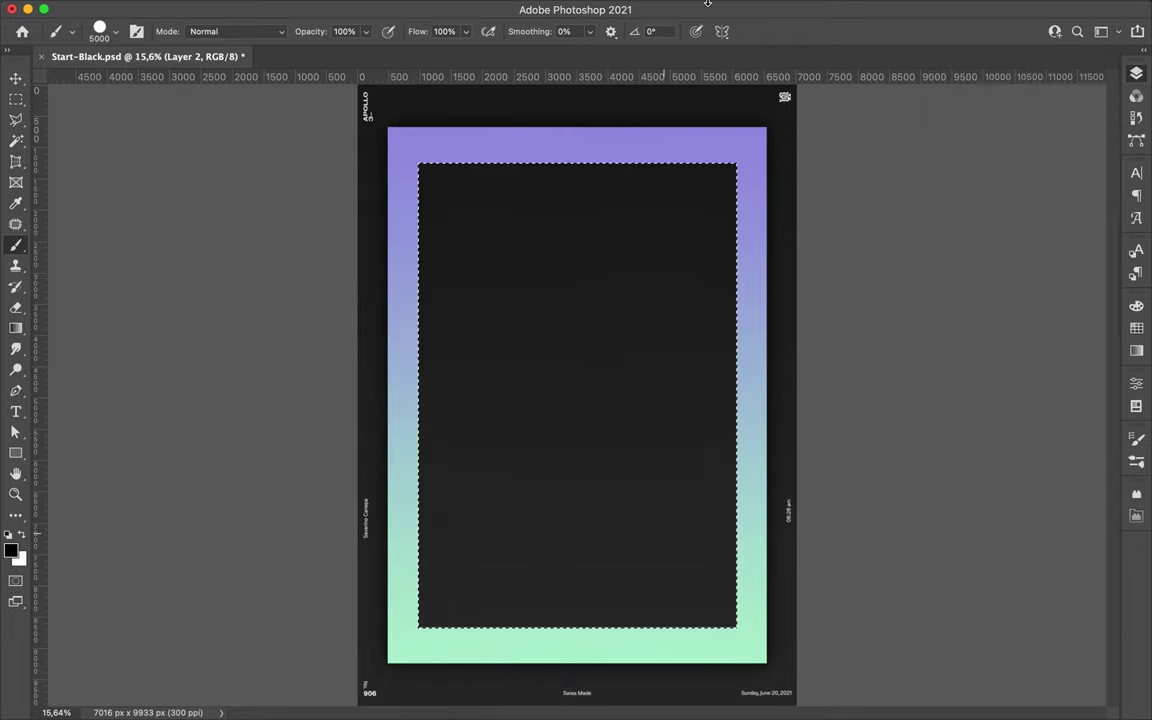
key(u)
drag(511, 126, 514, 675)
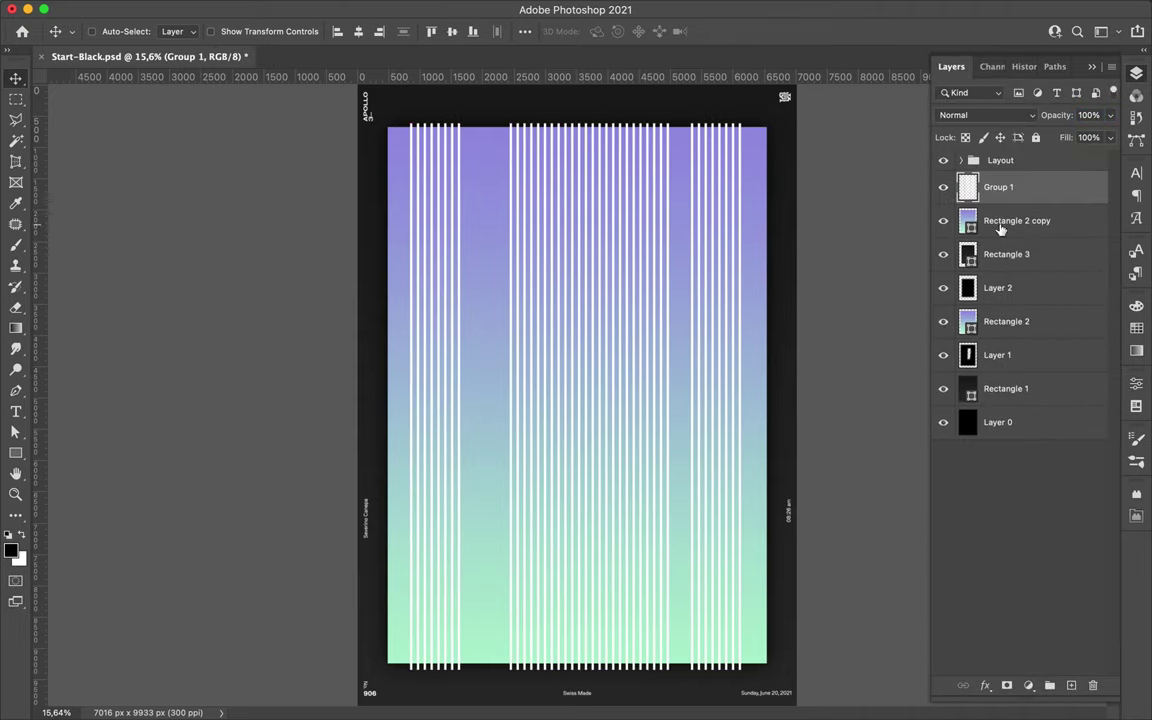
Merge the white stripes with Rectangle 2 copy into one layer and open it in Liquify
key(m)
shift+click(1010, 221)
key(ctrl+e)
key(ctrl+shift+x)
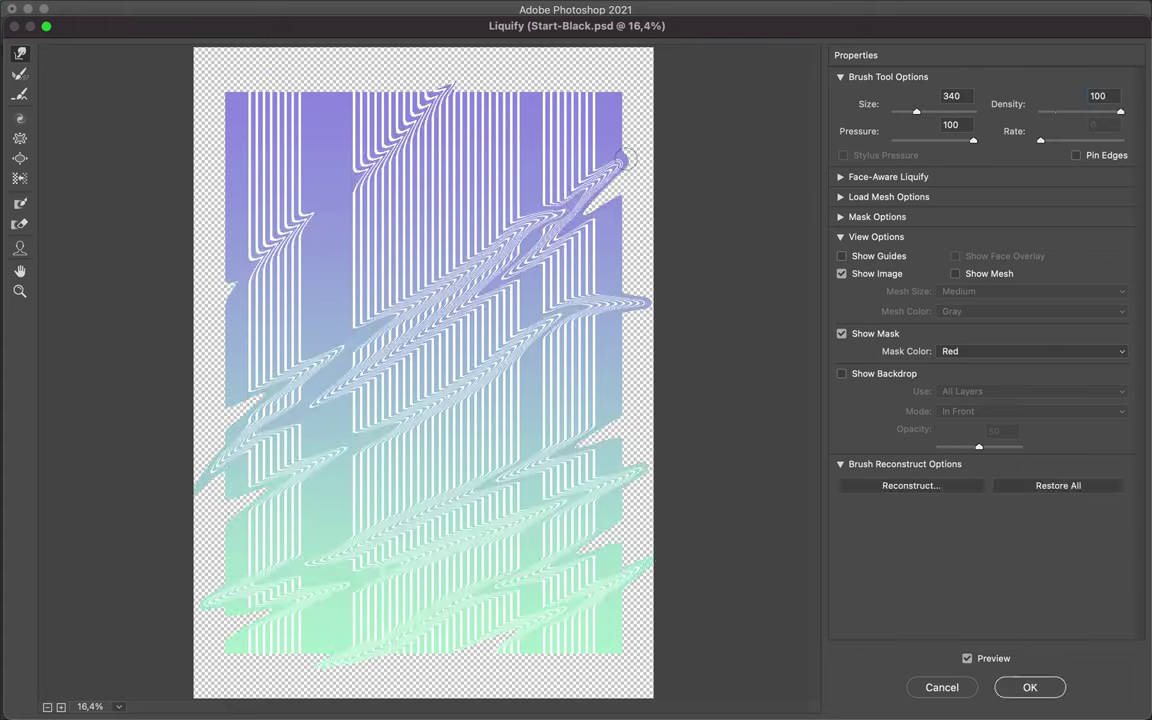
Twirl the stripes clockwise at the lower left, lower right and upper left
click(318, 540)
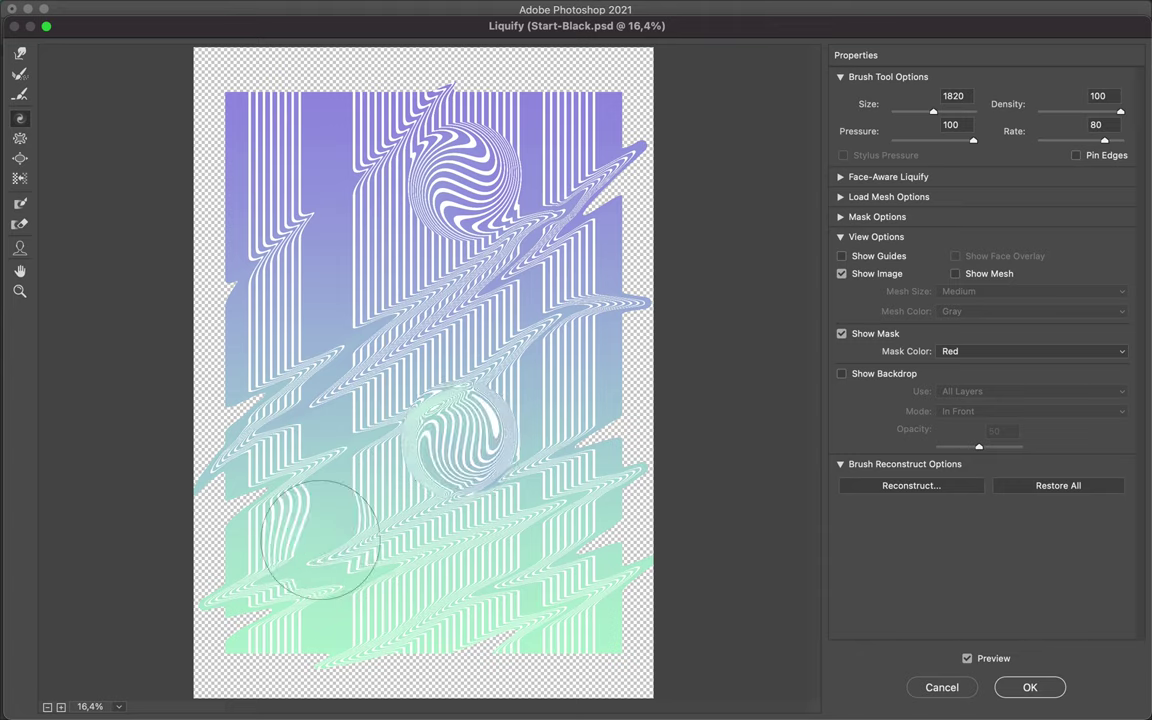
click(515, 555)
click(325, 240)
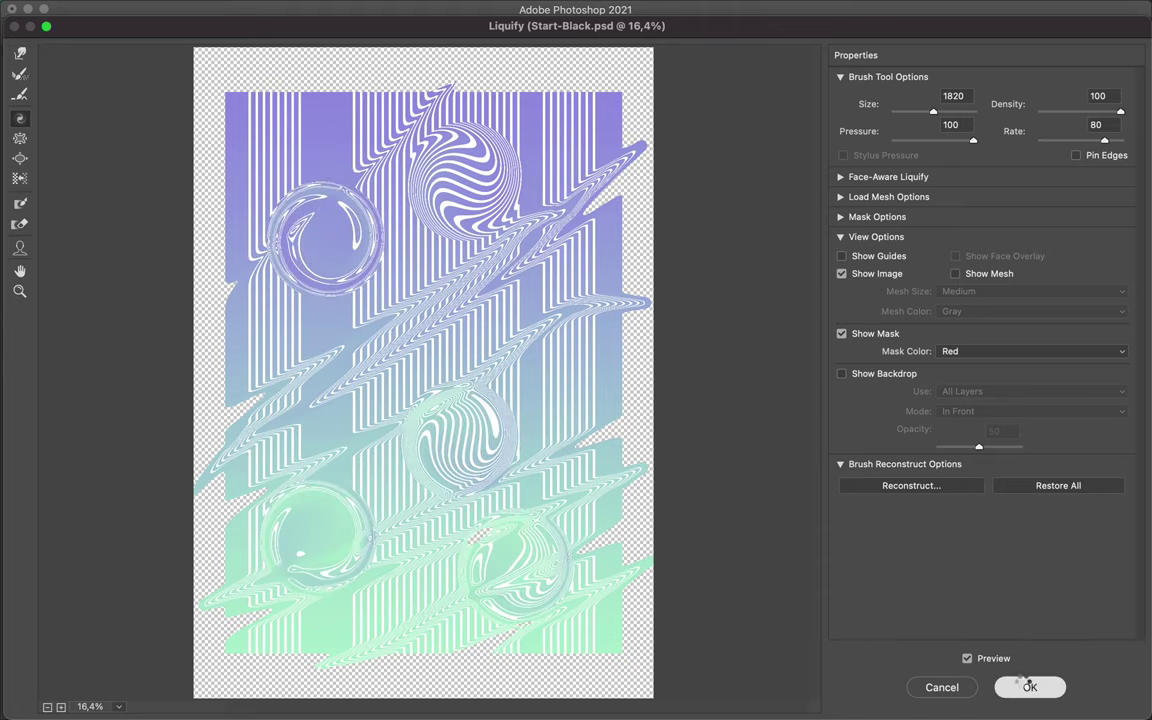
Apply the Liquify result and circle-select the purple bubble with the Elliptical Marquee
key(Return)
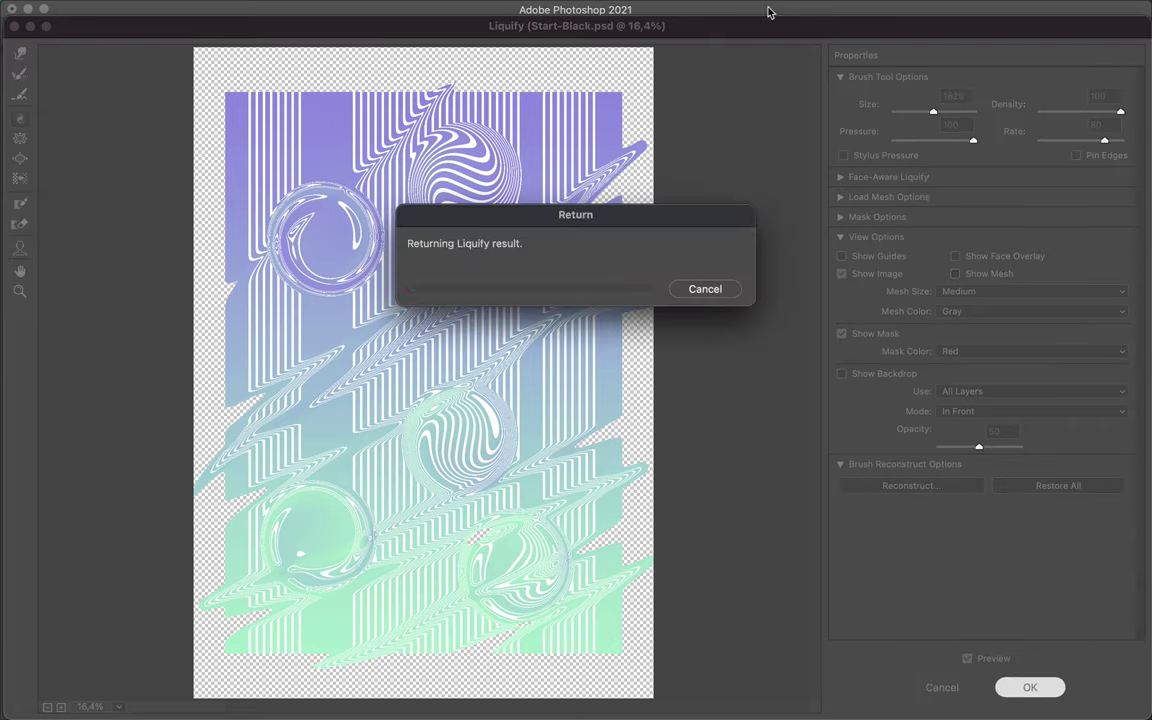
key(shift+m)
drag(508, 276, 510, 278)
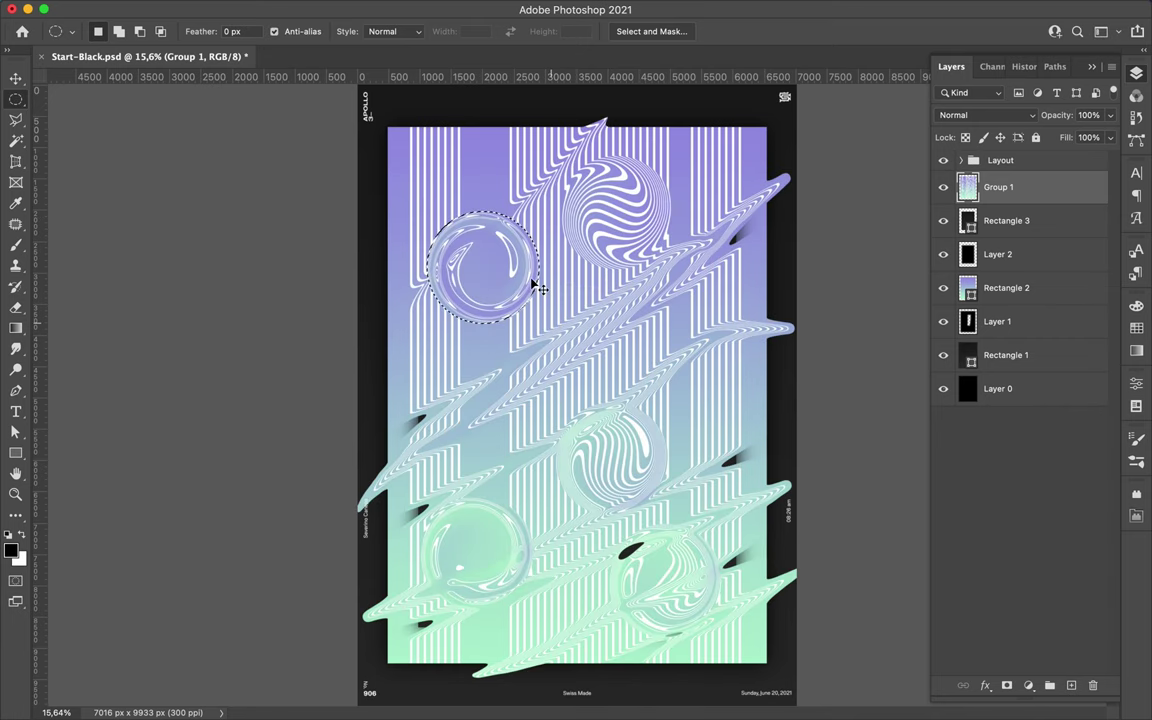
Copy the purple bubble to its own layer and paint a black circle on a new layer
key(ctrl+j)
click(943, 221)
key(v)
key(ctrl+j)
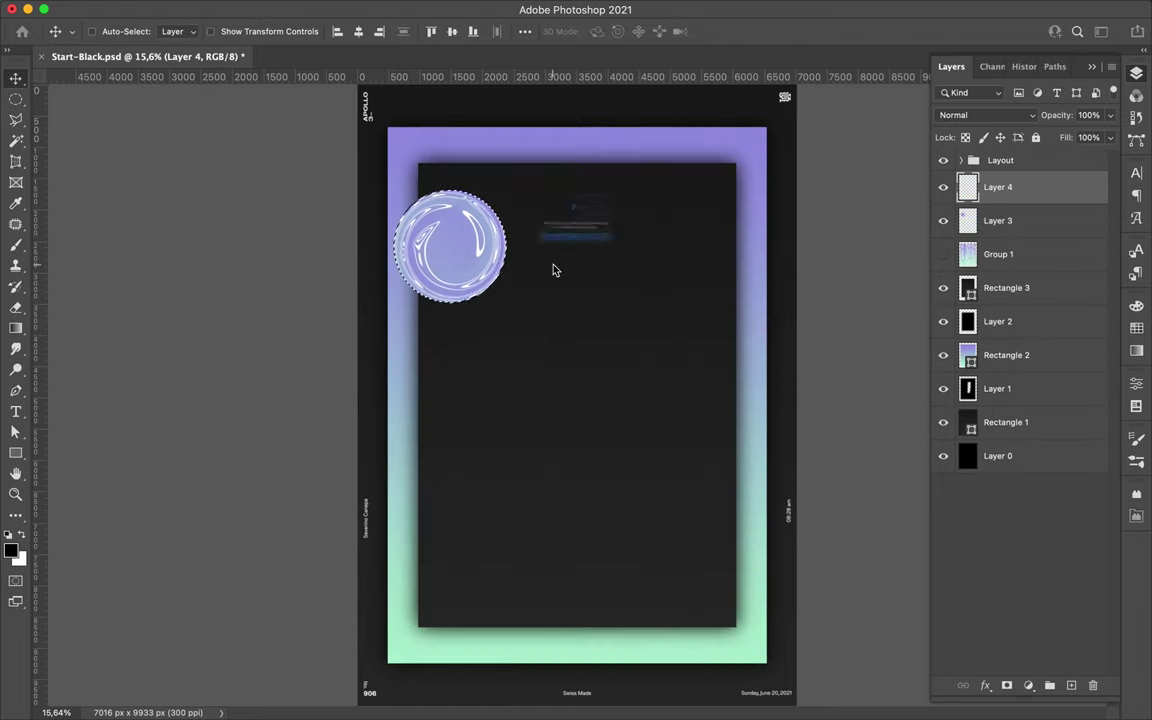
key(b)
click(450, 250)
Gaussian-blur the black circle and place it beneath the purple bubble as its shadow
key(m)
click(374, 9)
click(657, 280)
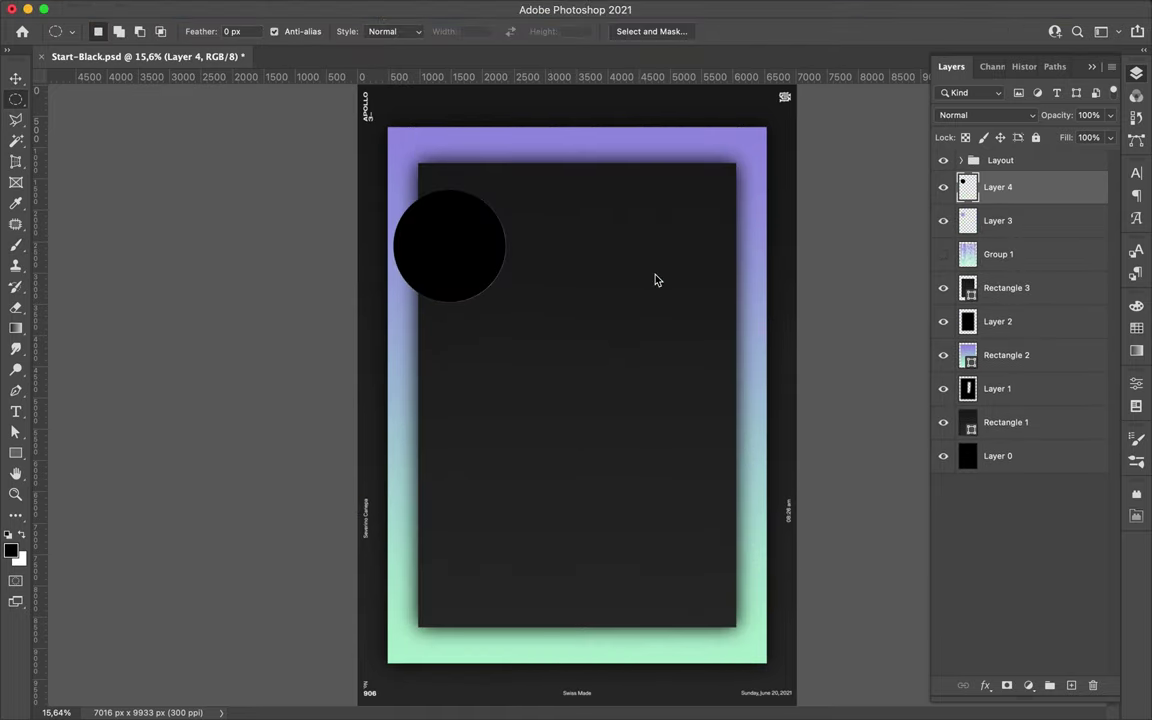
drag(815, 309, 807, 309)
click(915, 95)
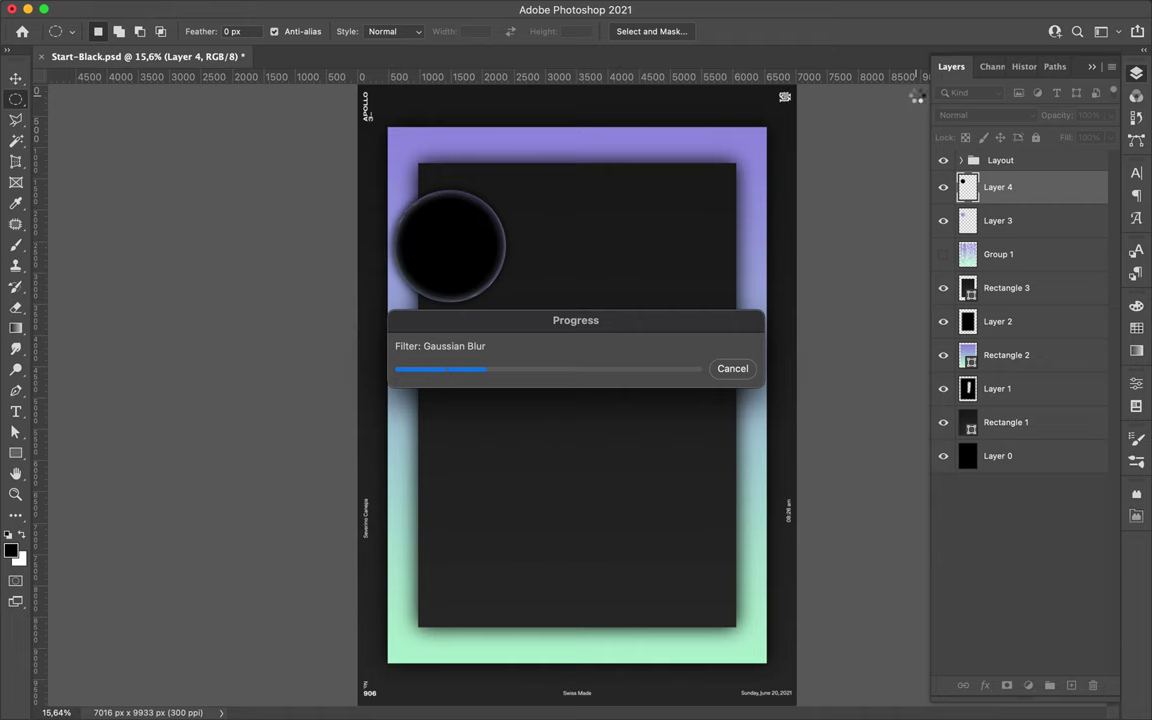
drag(1000, 187, 1000, 230)
Show the stripes group again, copy the green bubble to its own layer and move it right
click(943, 254)
click(1000, 254)
key(v)
key(u)
click(16, 100)
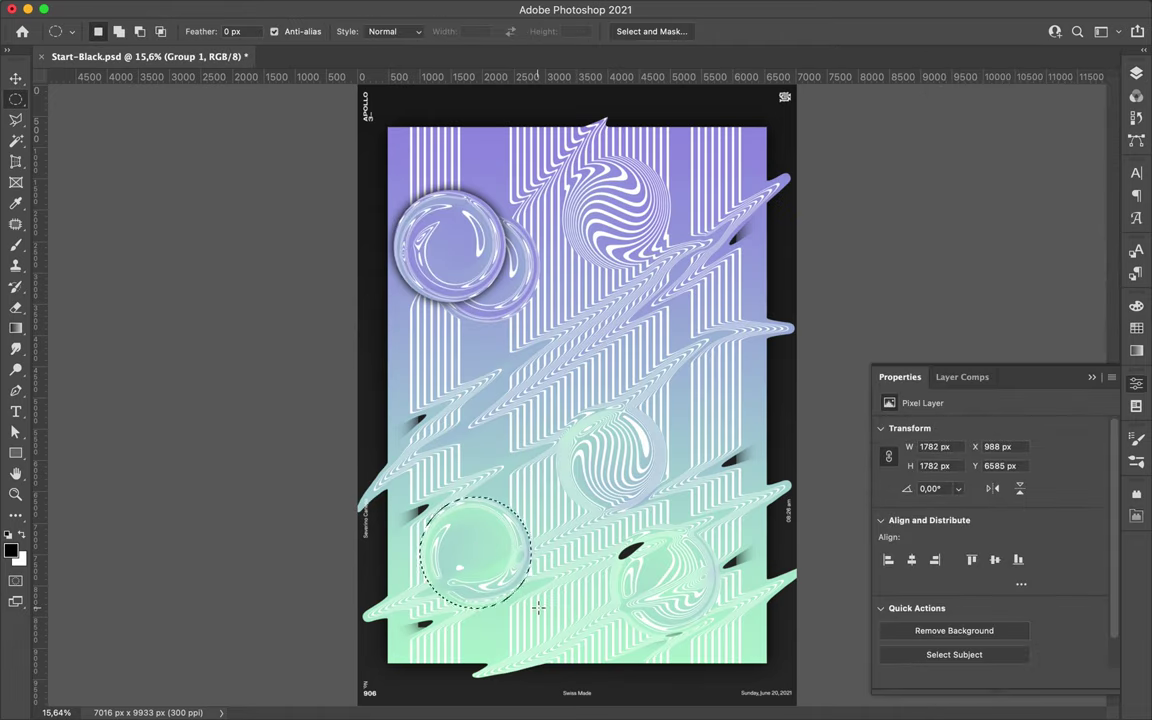
key(v)
drag(537, 540, 600, 465)
click(1136, 73)
ctrl+click(968, 287)
click(593, 274)
Paint a black circle for the green bubble's shadow and reapply Gaussian Blur to it
key(b)
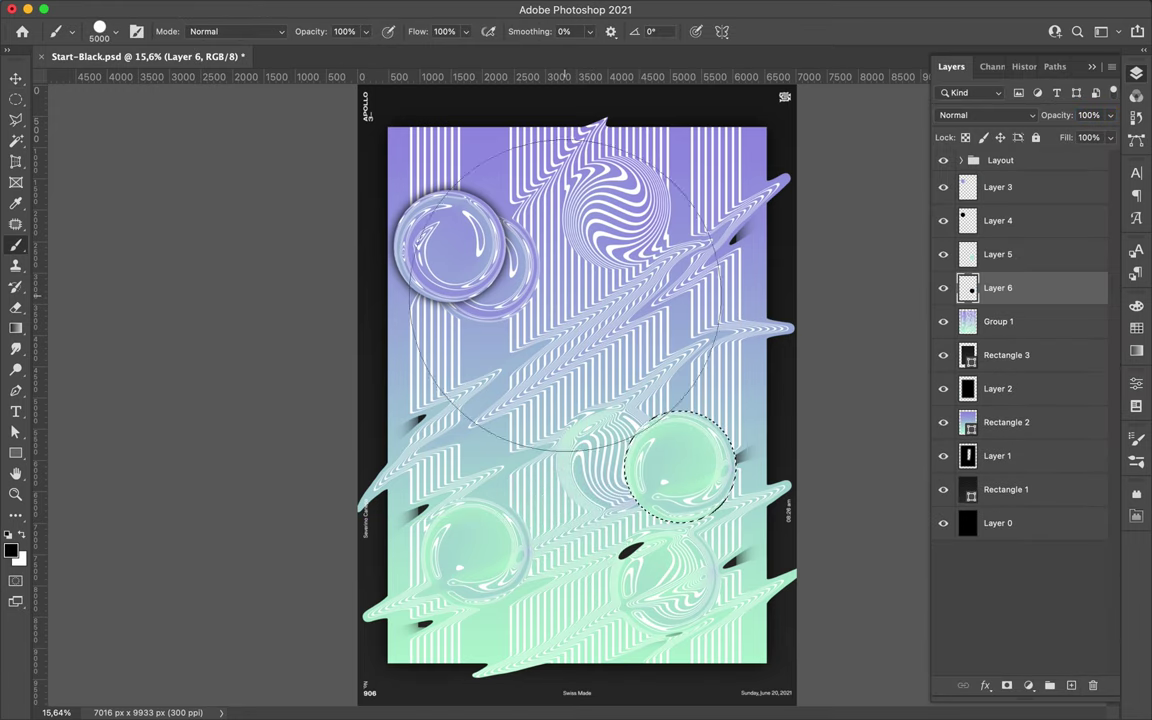
click(16, 100)
click(712, 400)
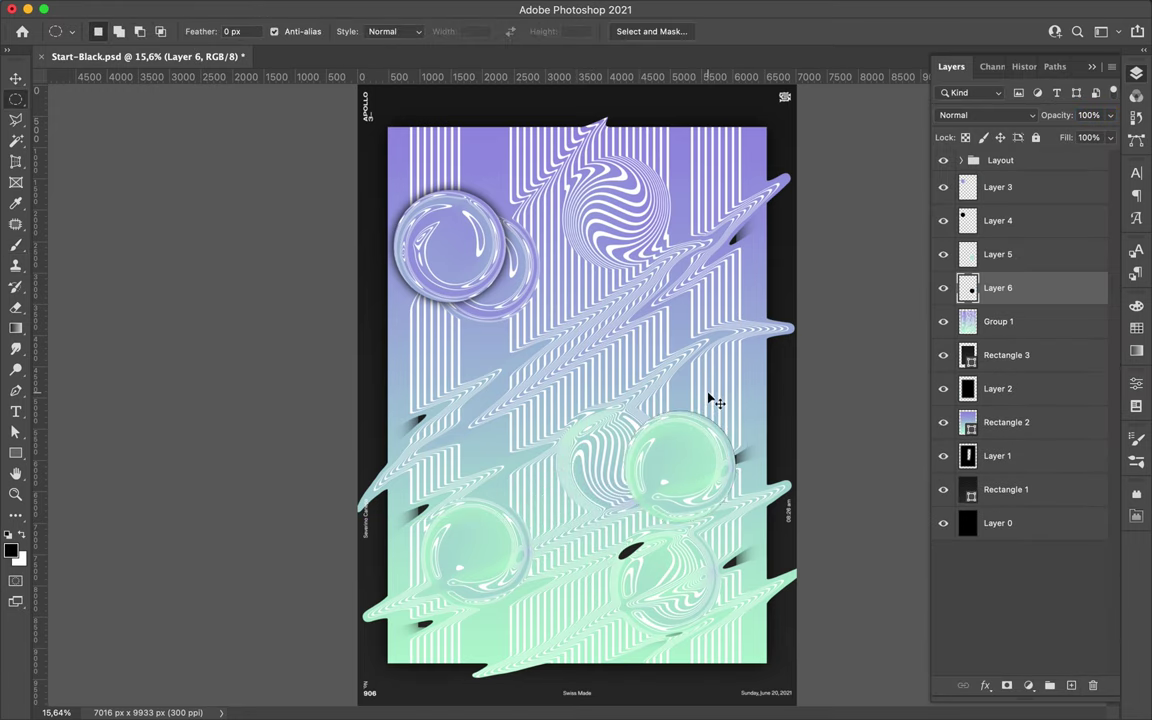
click(381, 9)
click(410, 38)
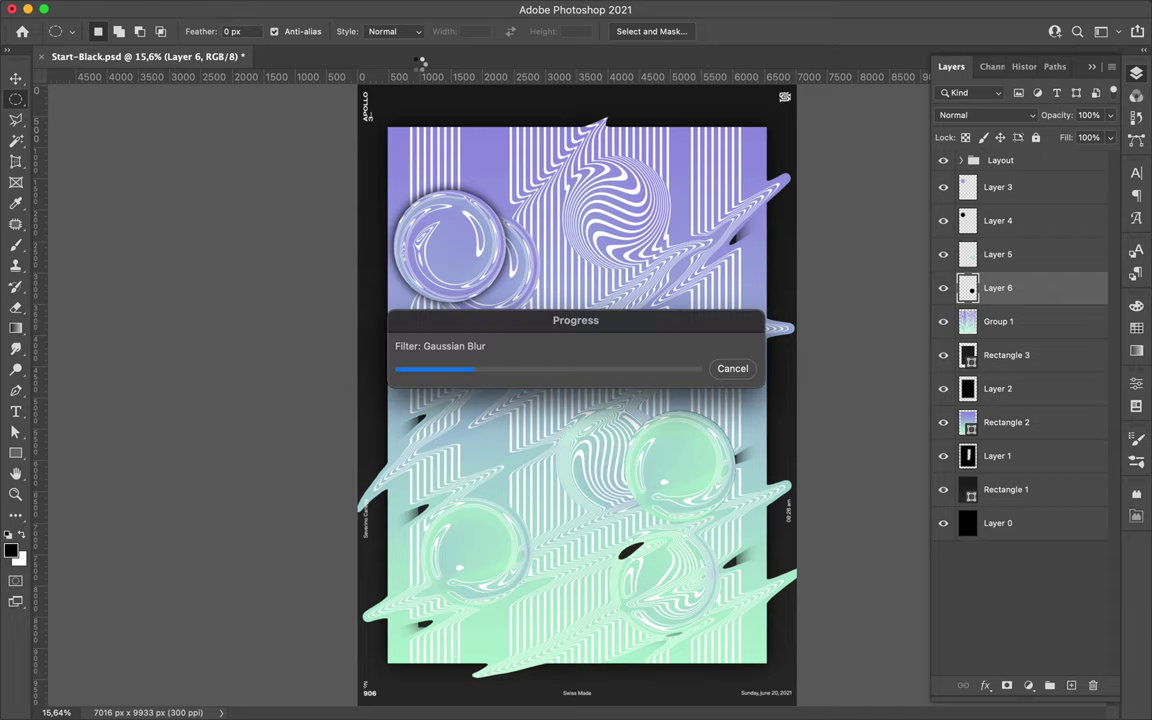
click(16, 119)
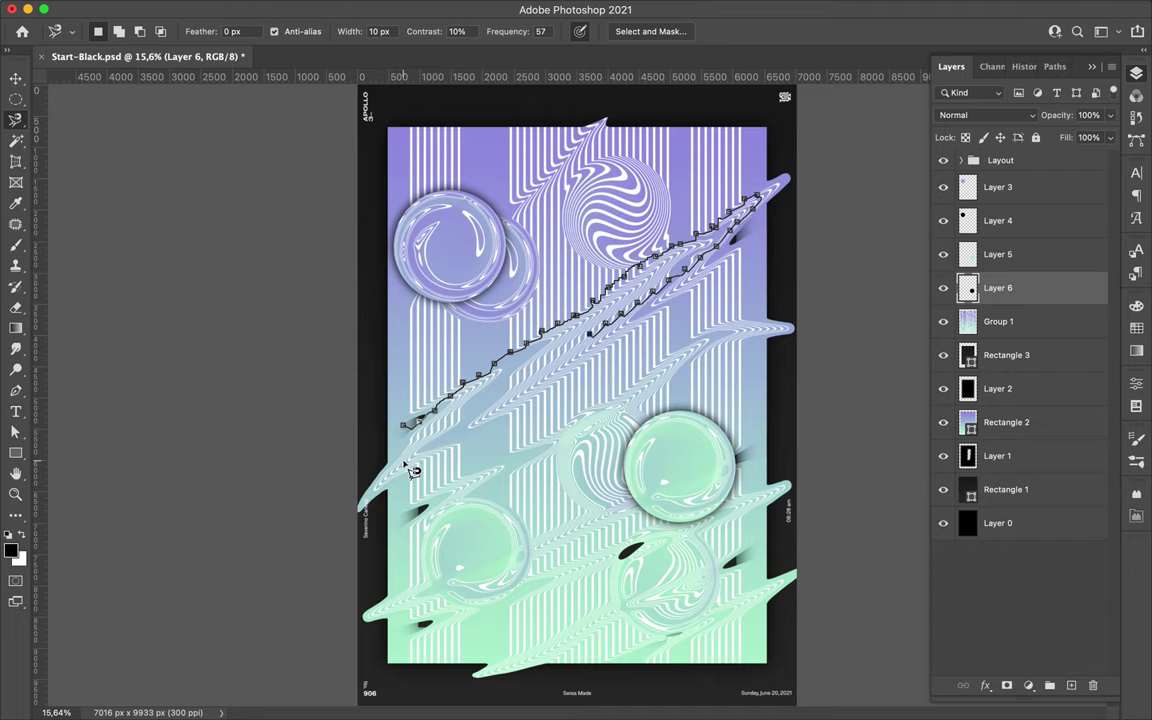
Lasso the upper striped shard from Group 1 and copy it onto its own layer
click(410, 452)
click(1022, 330)
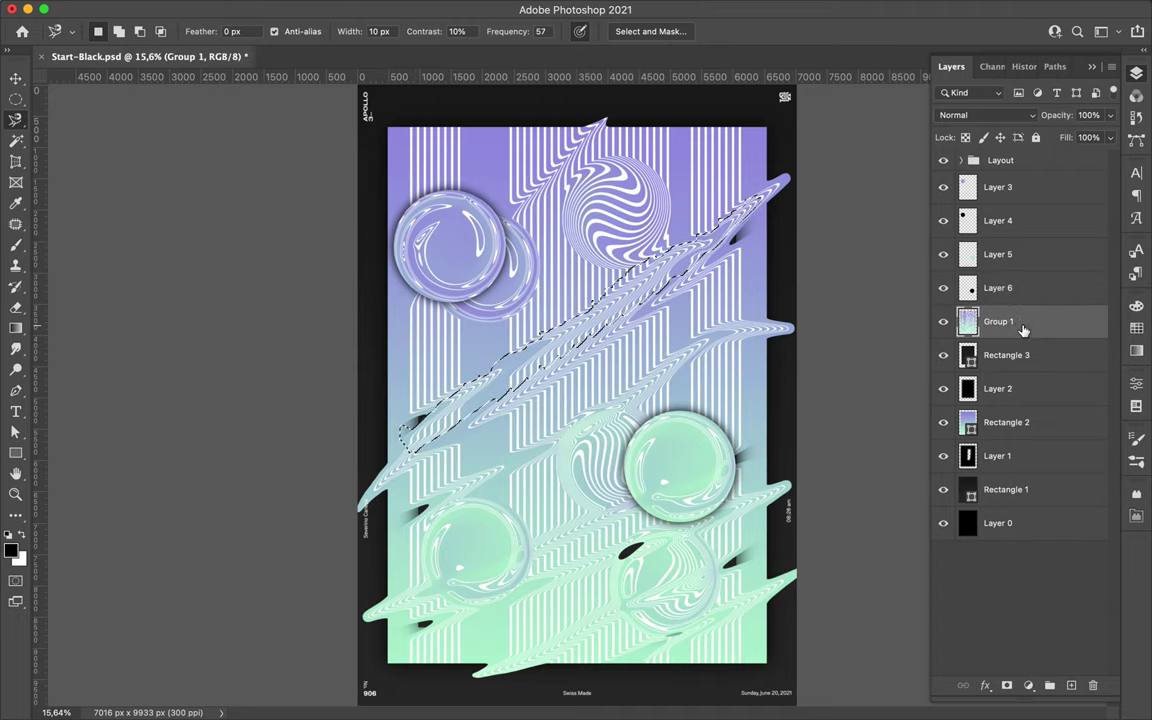
key(super+d)
right_click(16, 119)
click(60, 110)
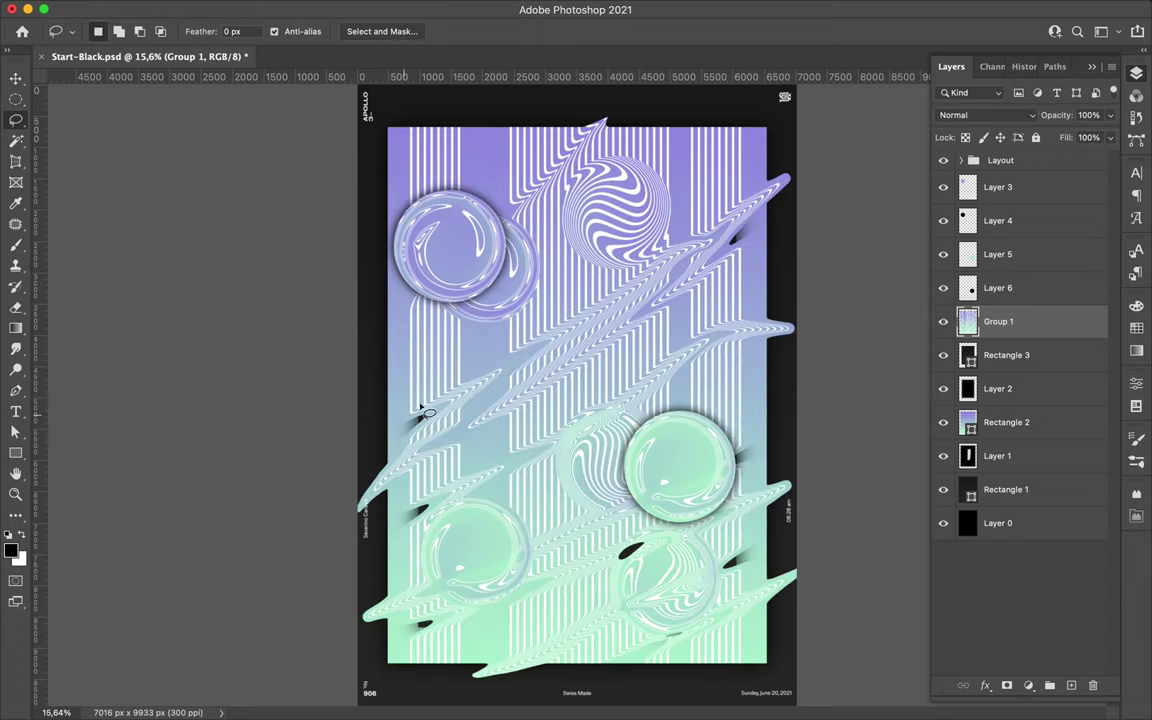
key(super+j)
click(943, 321)
key(v)
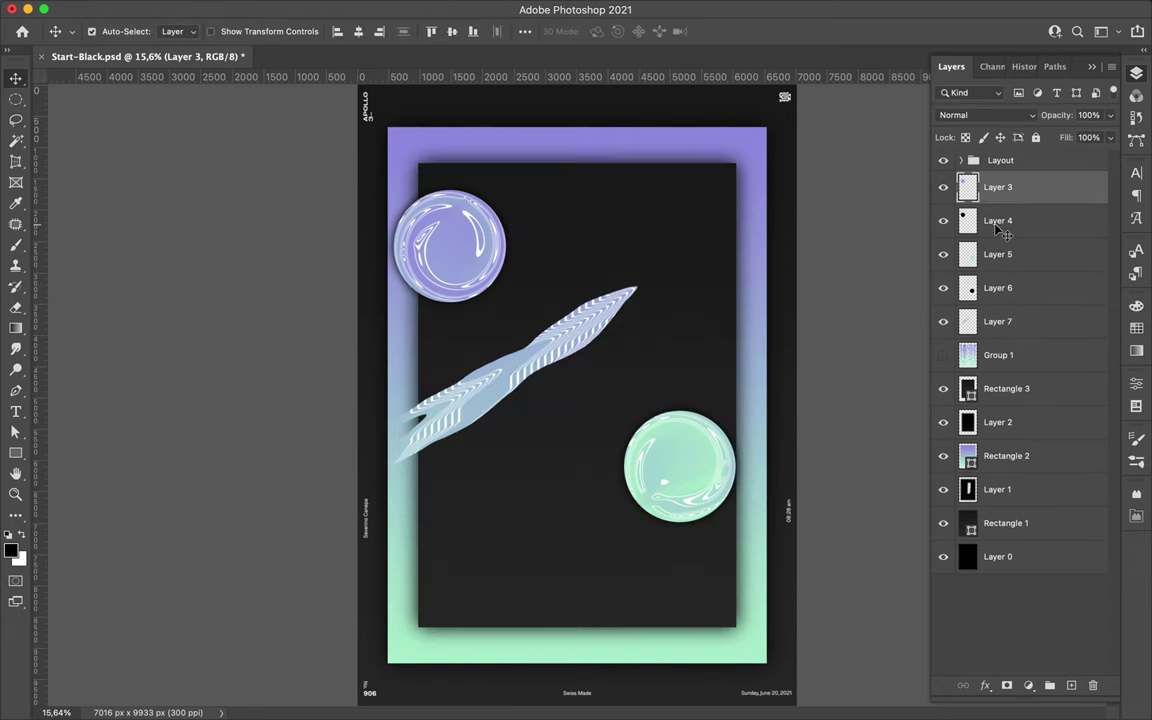
click(998, 220)
Paint a black shadow on a new layer and blur it with a 70.7 px Gaussian Blur
key(super+shift+alt+n)
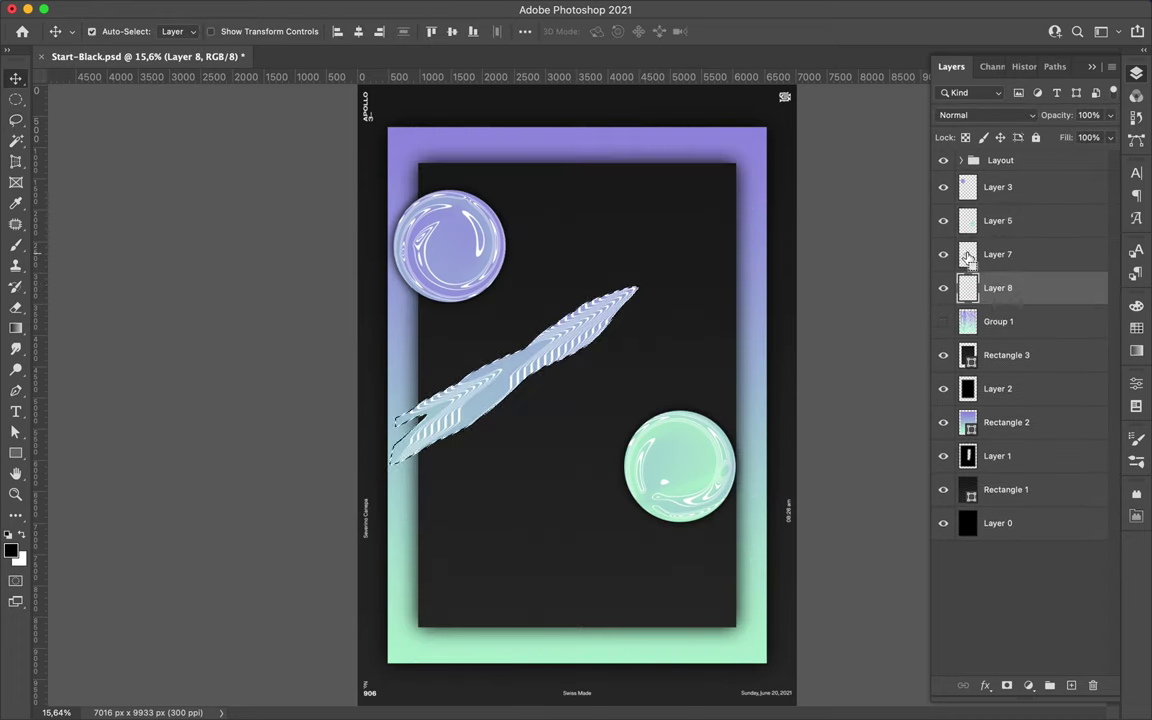
key(b)
key(m)
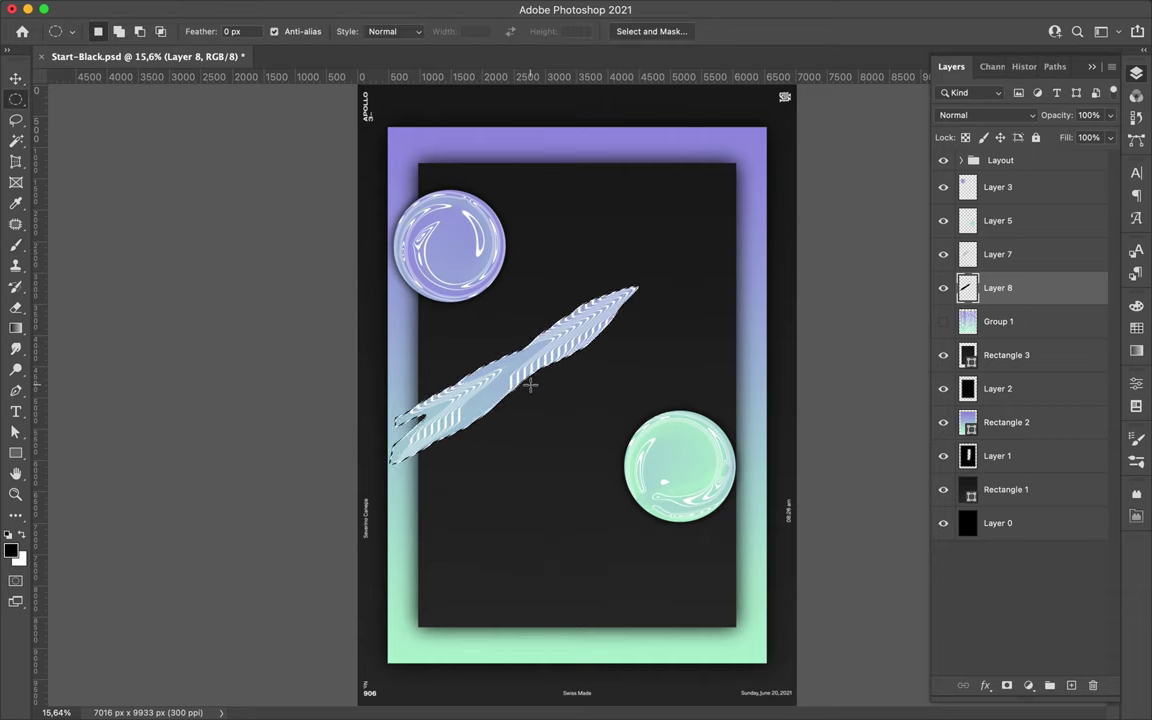
click(378, 8)
click(626, 271)
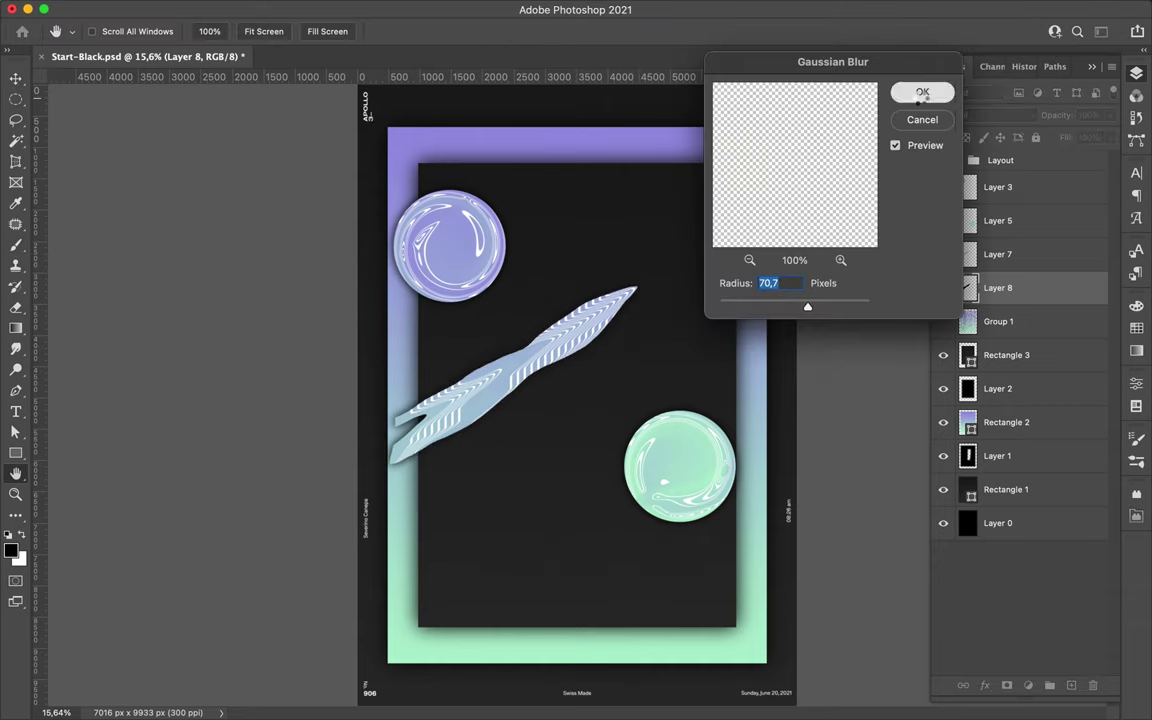
click(922, 94)
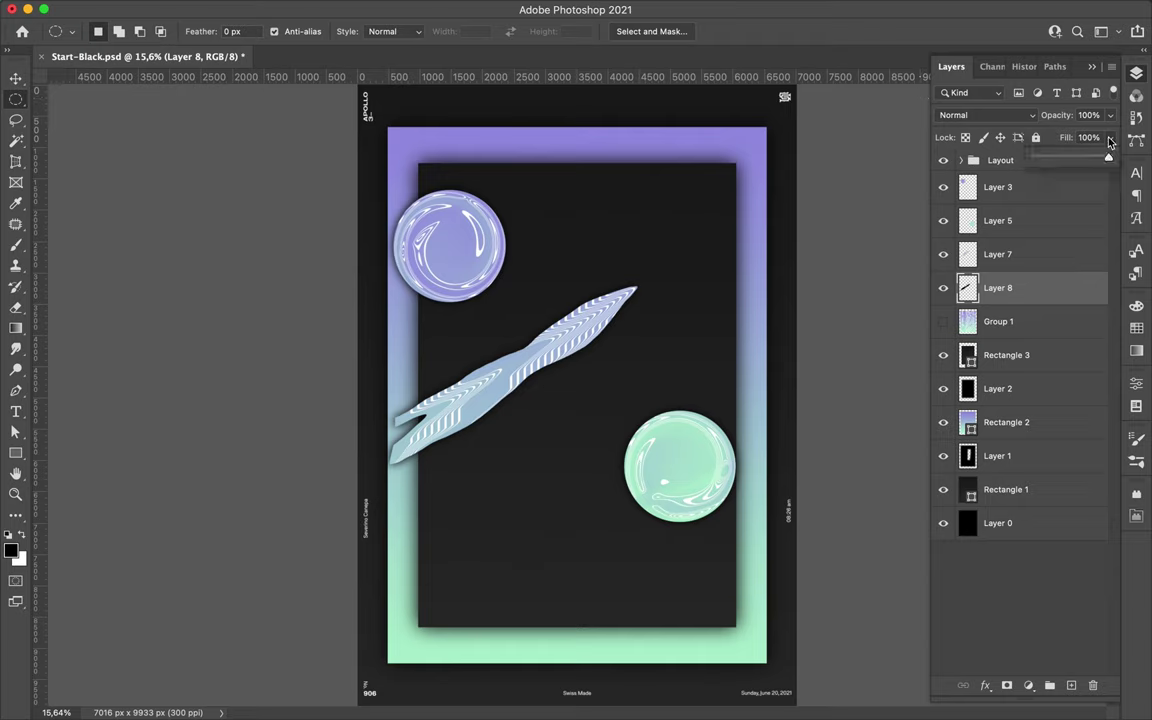
Merge the shadow into the shard layer and move the shard up beside the purple bubble
key(ctrl+e)
key(v)
drag(560, 398, 575, 295)
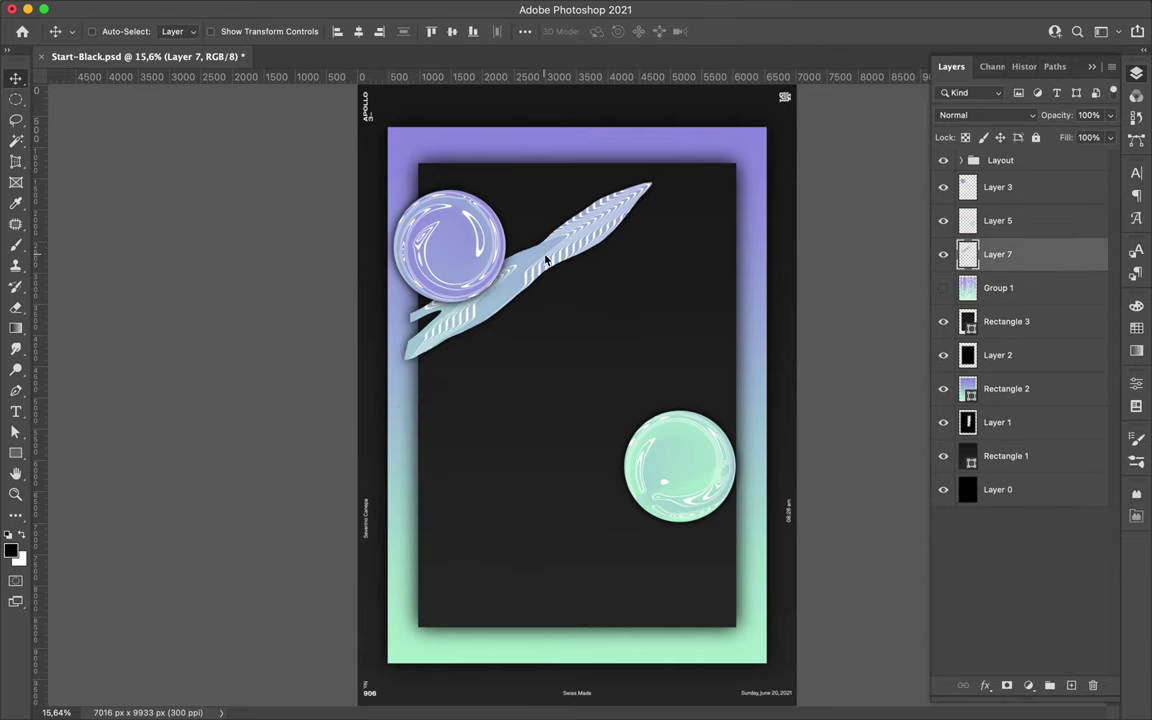
Shrink the green bubble, move it beside the shard, and send it behind the shard
key(ctrl+t)
drag(680, 466, 581, 291)
key(Return)
key(ctrl+bracketleft)
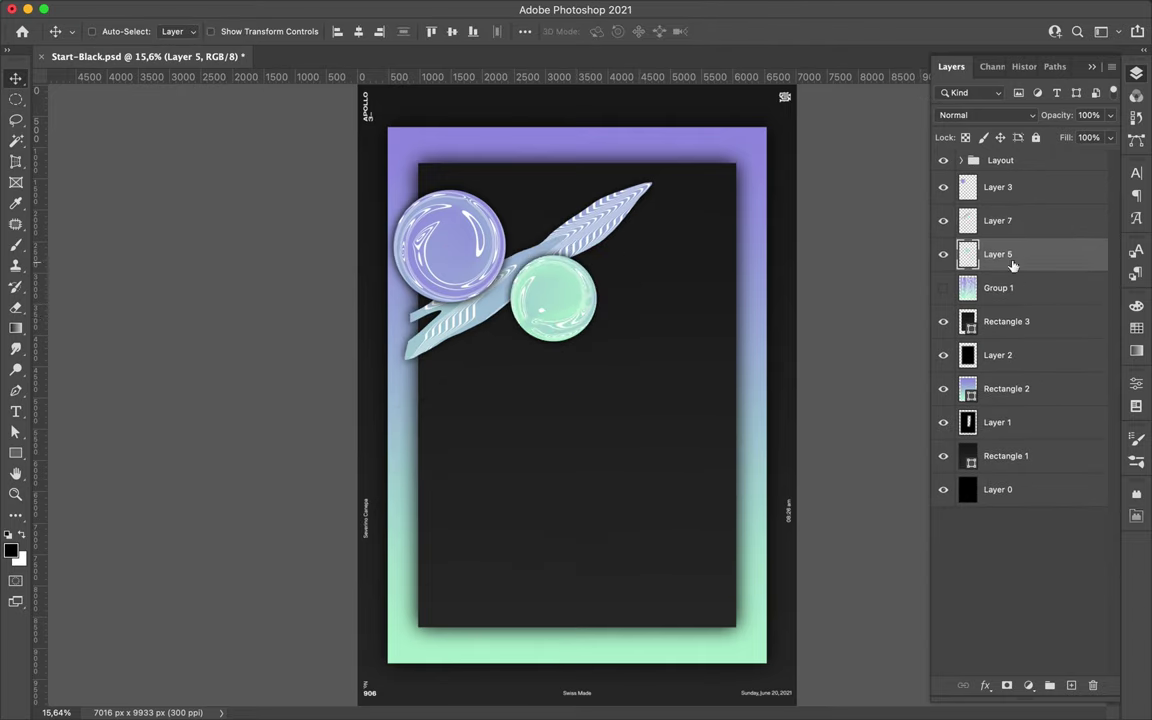
Draw a dark rectangle over the green bubble and nudge the shard up and right
key(u)
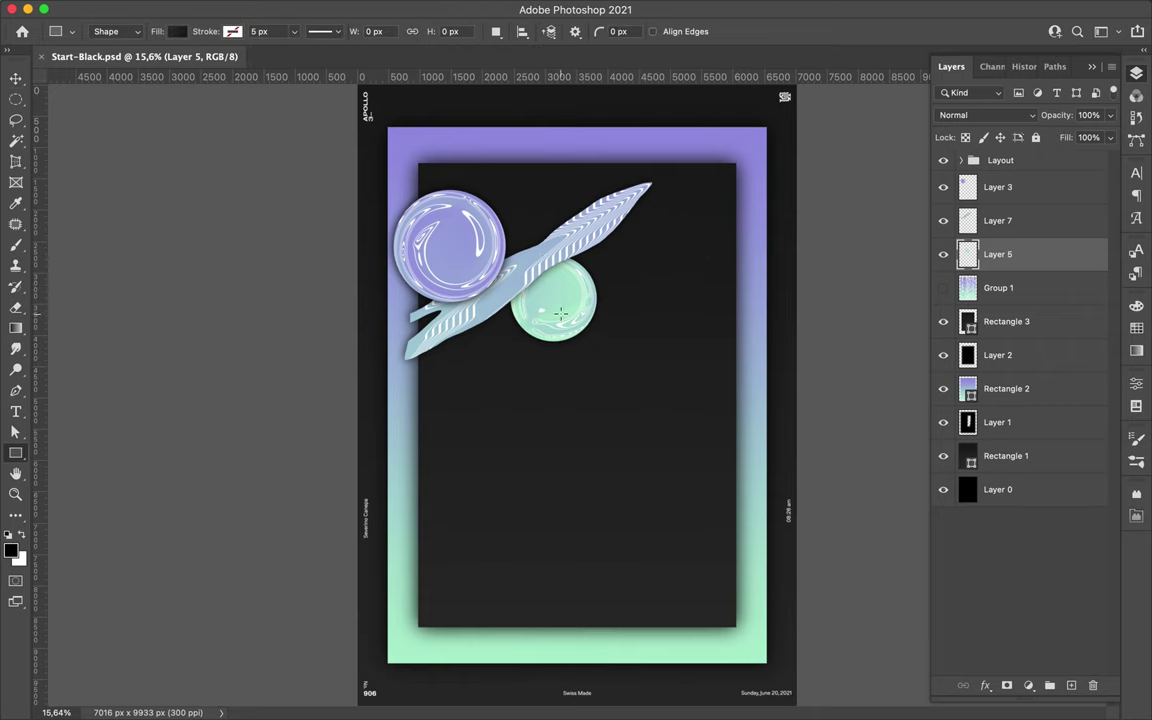
drag(462, 298, 645, 577)
key(b)
key(ctrl+d)
key(v)
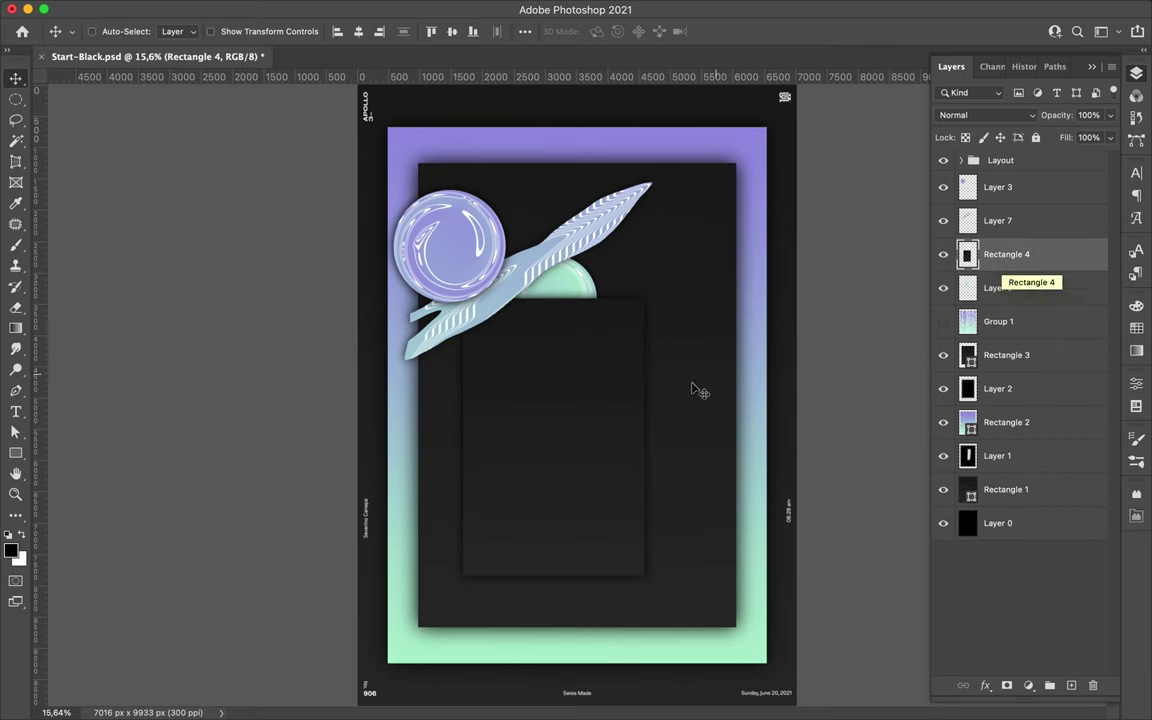
click(573, 260)
drag(573, 260, 610, 233)
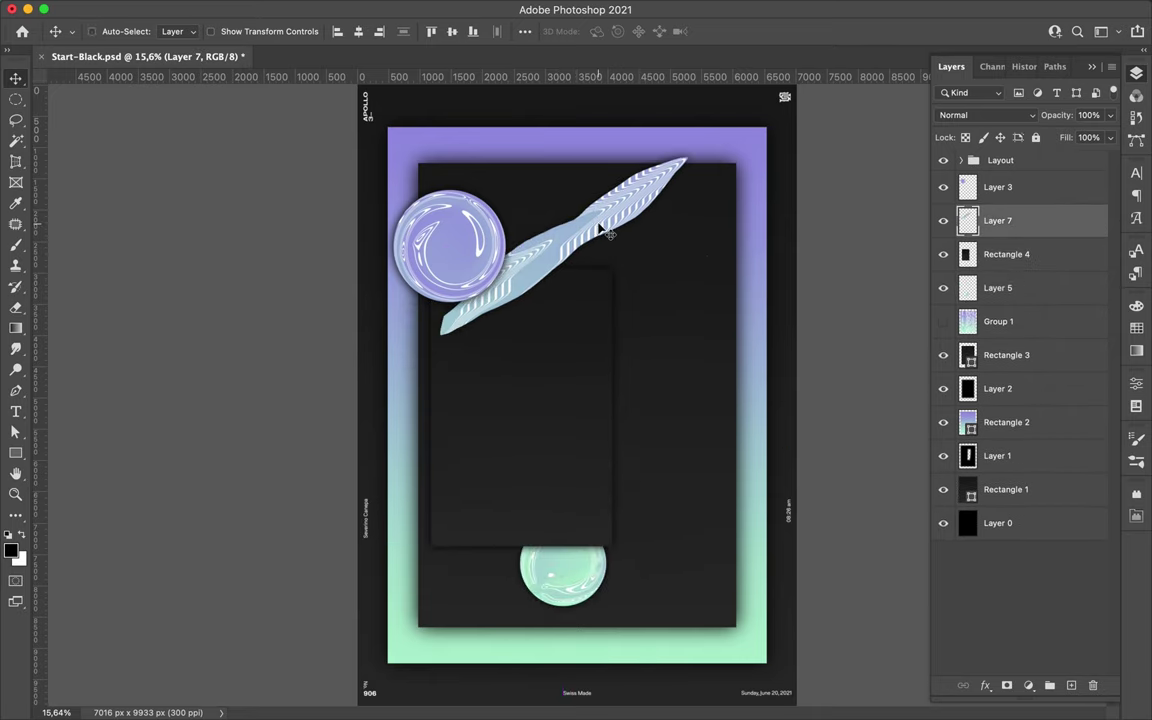
Duplicate the dark rectangle twice and offset the copies into a stepped stack
key(ctrl+j)
key(ctrl+bracketright)
key(ctrl+j)
mouse_move(620, 157)
mouse_down()
mouse_move(645, 200)
mouse_move(755, 228)
mouse_up()
Draw a dark circle, Ellipse 1, and raise its layer to the top of the stack
key(u)
drag(445, 310, 630, 495)
key(v)
drag(1000, 254, 1003, 187)
Add a Gaussian-blurred black shadow circle on a new layer and reposition the circle with its shadow
key(ctrl+shift+alt+n)
key(m)
drag(514, 347, 490, 370)
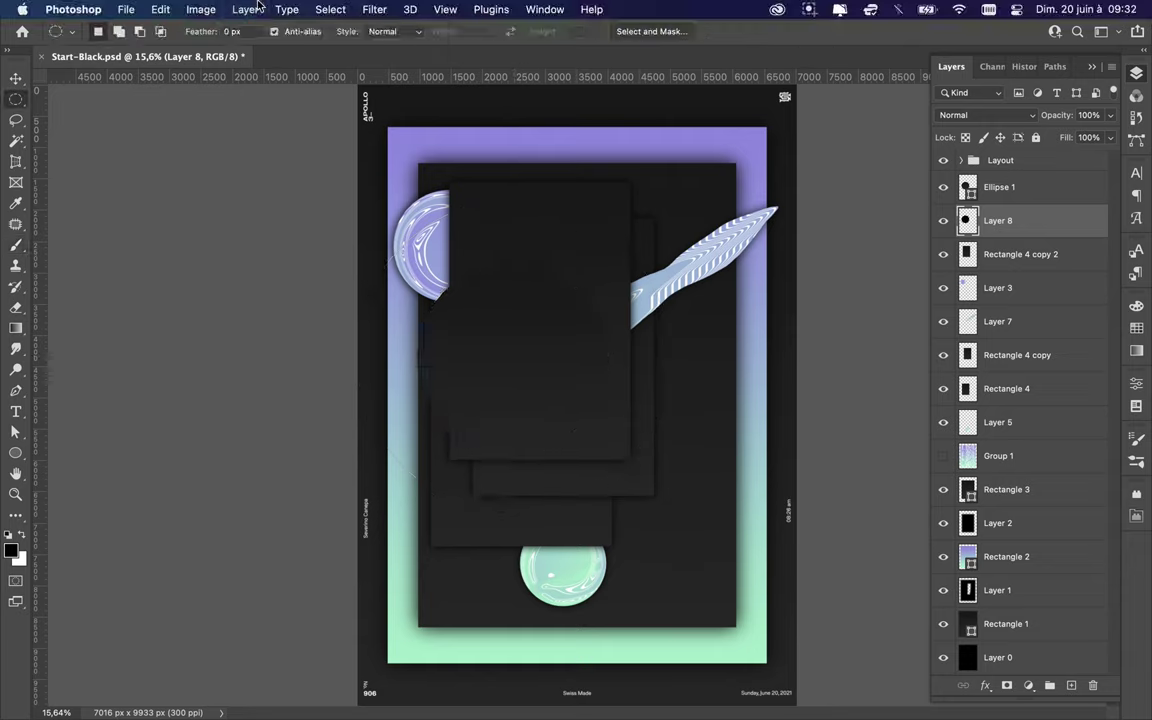
click(257, 8)
click(385, 31)
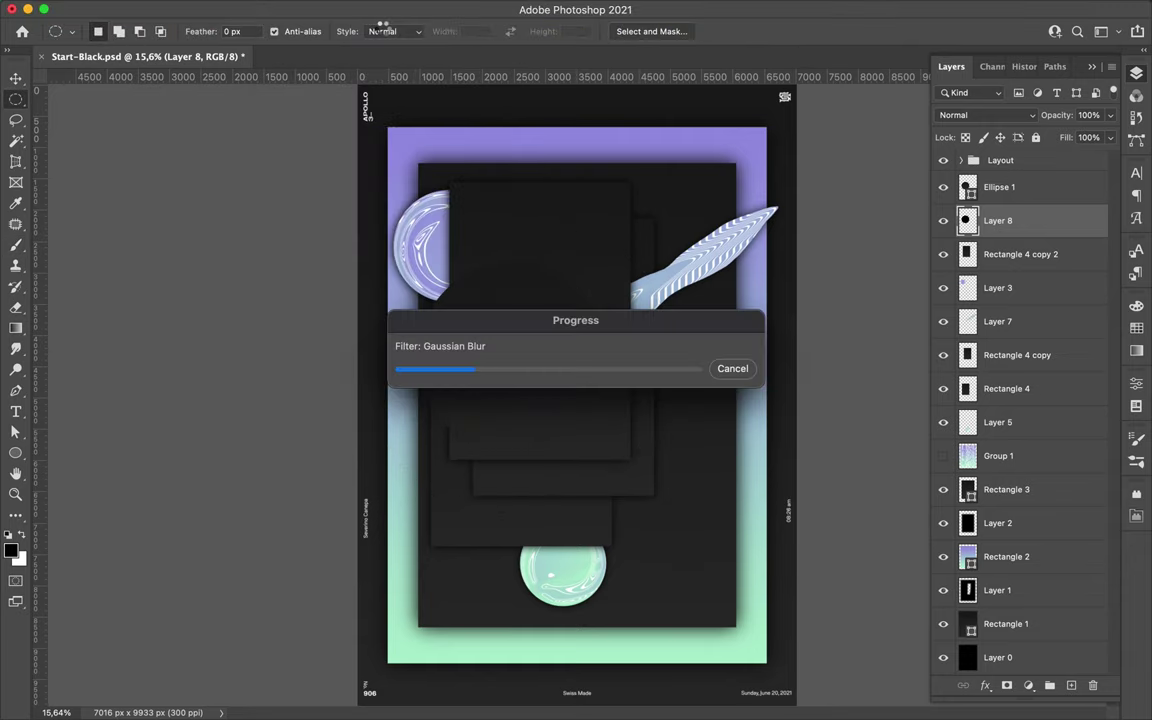
key(v)
shift+click(1010, 187)
mouse_move(545, 347)
mouse_down()
mouse_move(494, 371)
mouse_move(623, 225)
mouse_up()
Bring the striped texture group to the top, copy a circle of it to its own layer, then hide the group
drag(1041, 196, 1000, 440)
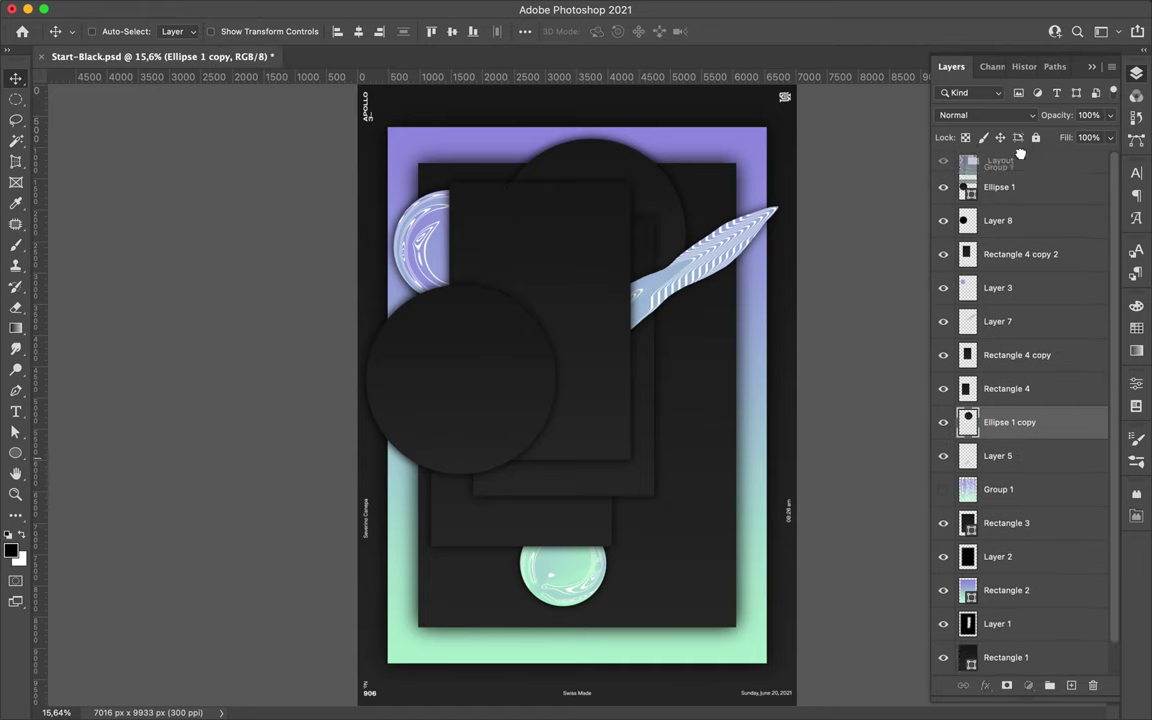
drag(1000, 523, 1000, 180)
click(943, 187)
key(m)
key(ctrl+j)
key(v)
drag(707, 623, 700, 390)
click(943, 220)
Give the striped sphere a blurred black shadow, merge them, and move it below Layer 7
key(ctrl+shift+alt+n)
key(b)
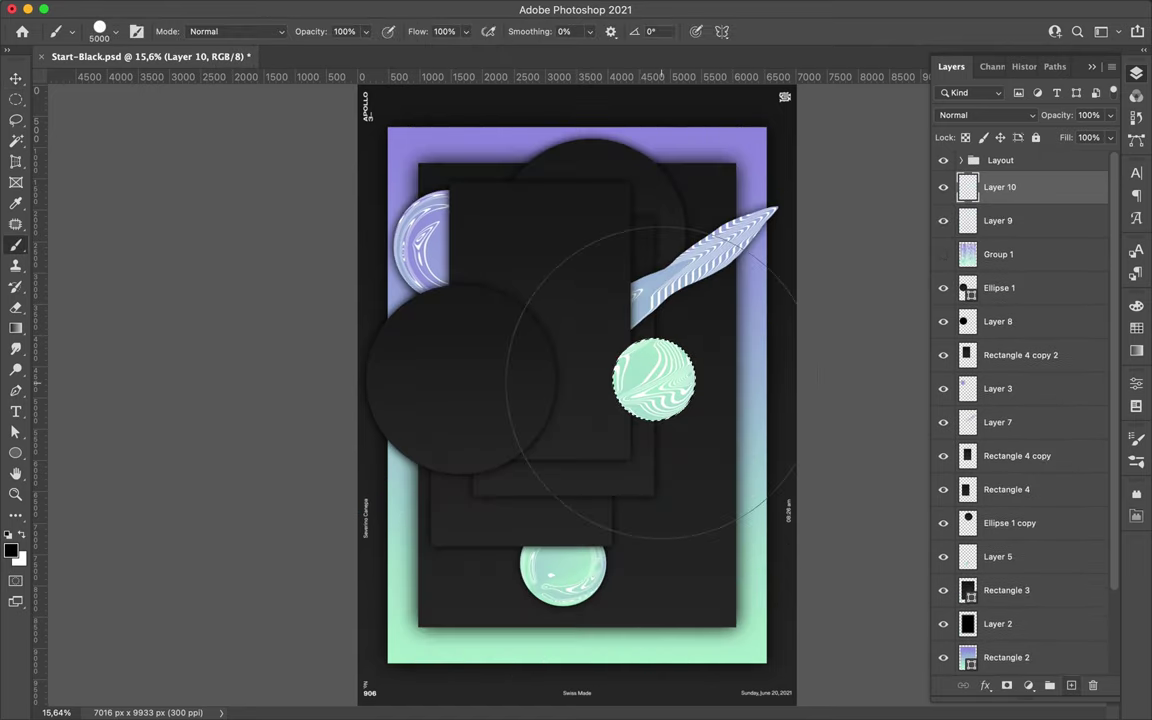
click(655, 382)
key(m)
click(410, 9)
key(Escape)
key(ctrl+f)
key(ctrl+bracketleft)
shift+click(1020, 187)
key(ctrl+e)
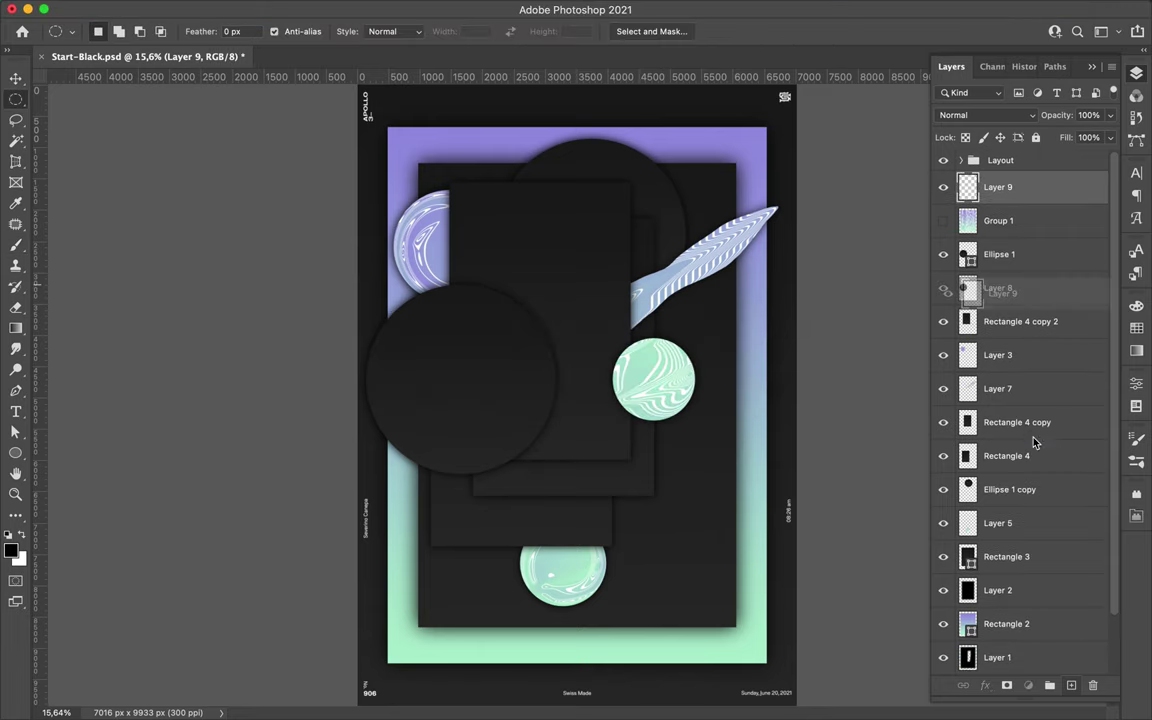
drag(1000, 187, 1005, 372)
Duplicate the shadowed sphere, move the copy above Rectangle 4 copy 2, and shrink it
key(v)
key(ctrl+j)
key(ctrl+bracketright)
key(ctrl+bracketright)
key(ctrl+bracketright)
key(ctrl+t)
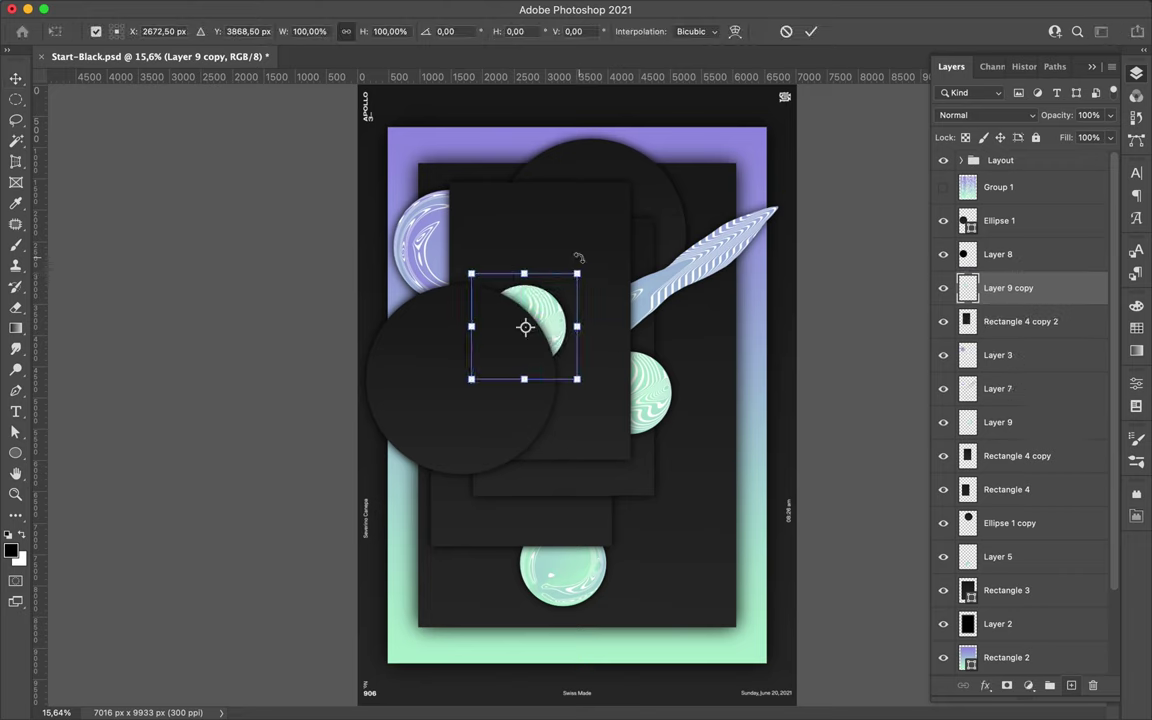
key(Return)
key(l)
drag(712, 239, 580, 353)
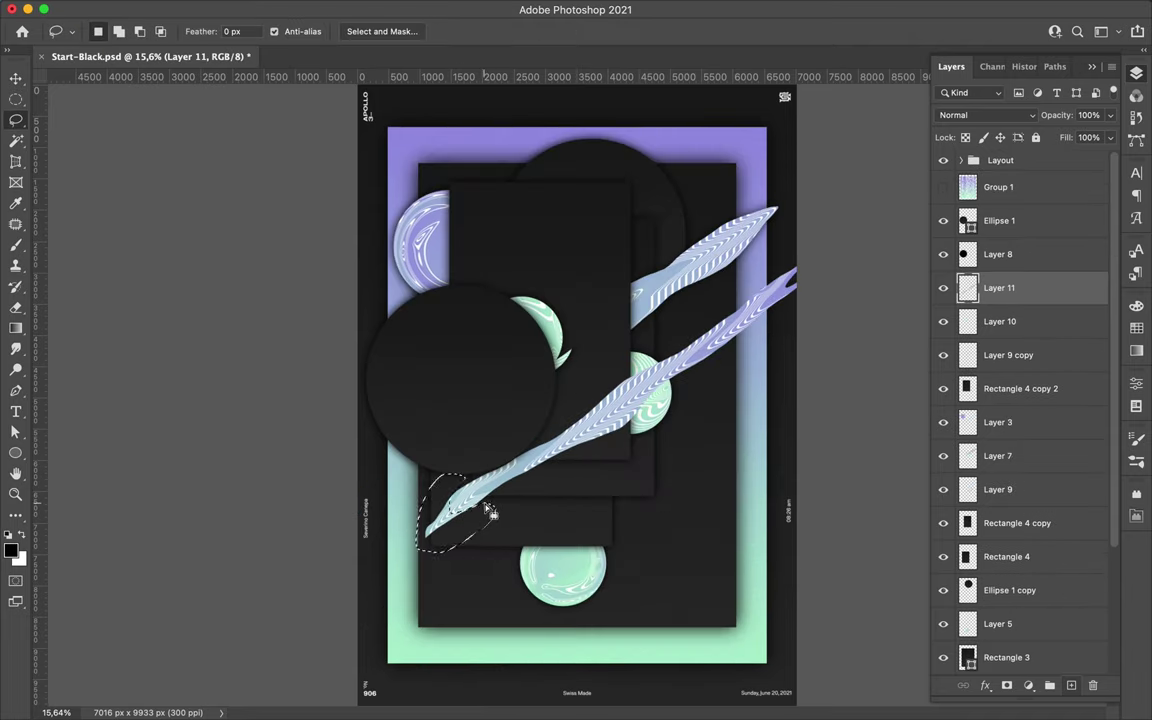
Move the cut shard down-left, erase its excess, and merge the shard layers
key(v)
drag(708, 330, 630, 400)
key(ctrl+d)
key(e)
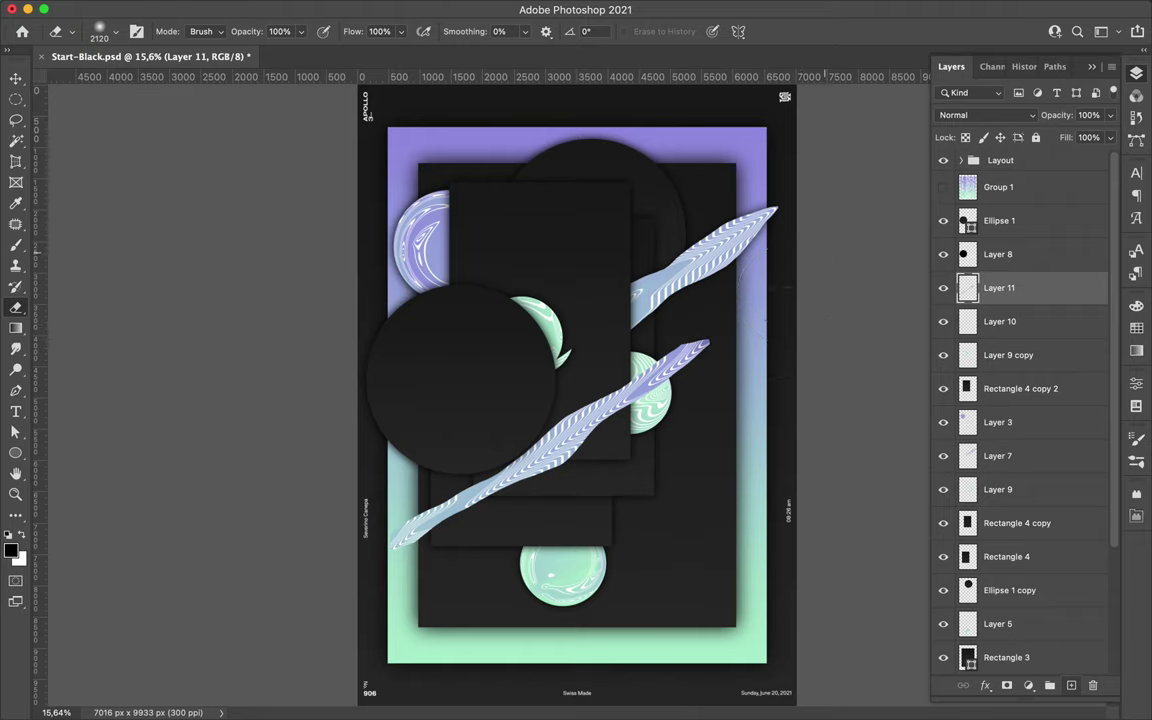
key(v)
key(ctrl+e)
Add a blurred black shadow stroke under the shard, merge it, and tuck it below Rectangle 4 copy
key(ctrl+shift+alt+n)
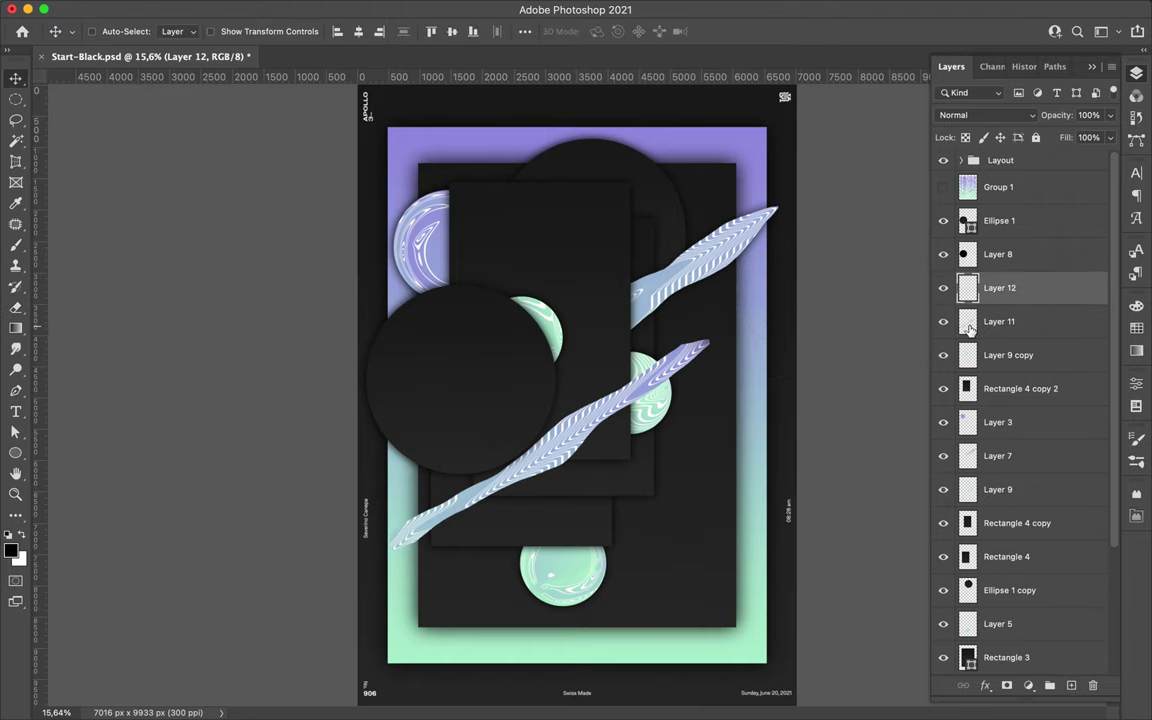
key(b)
drag(705, 345, 395, 540)
key(m)
click(374, 9)
click(387, 31)
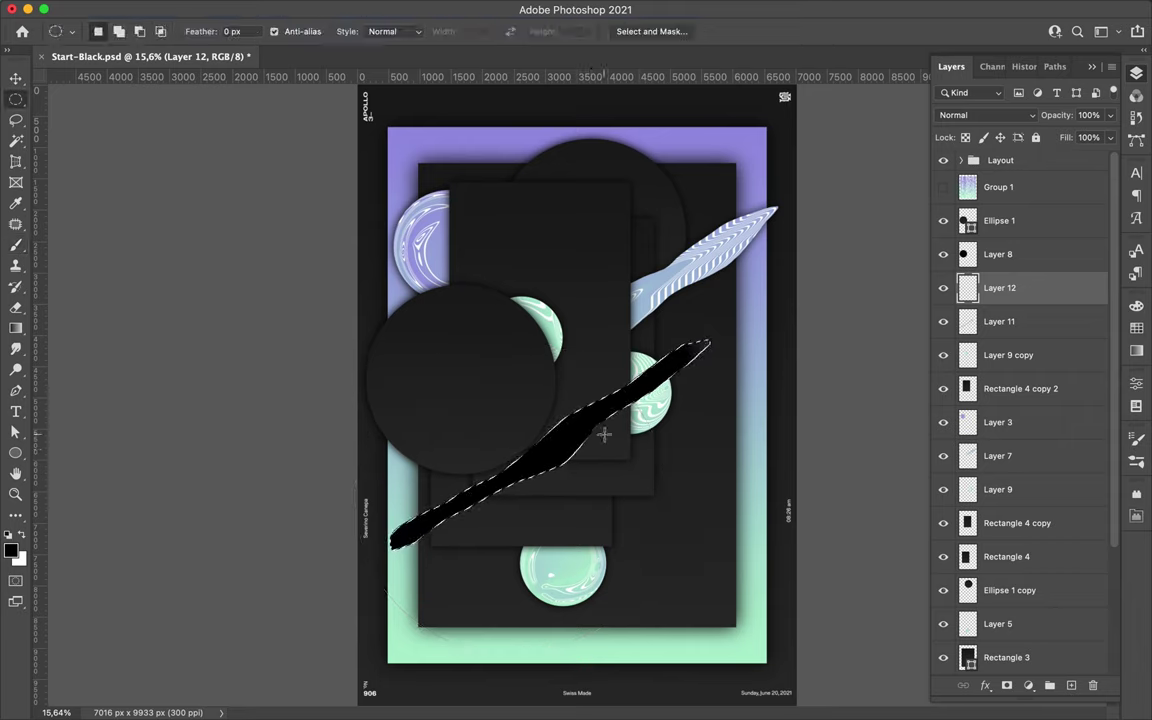
drag(1003, 288, 1016, 340)
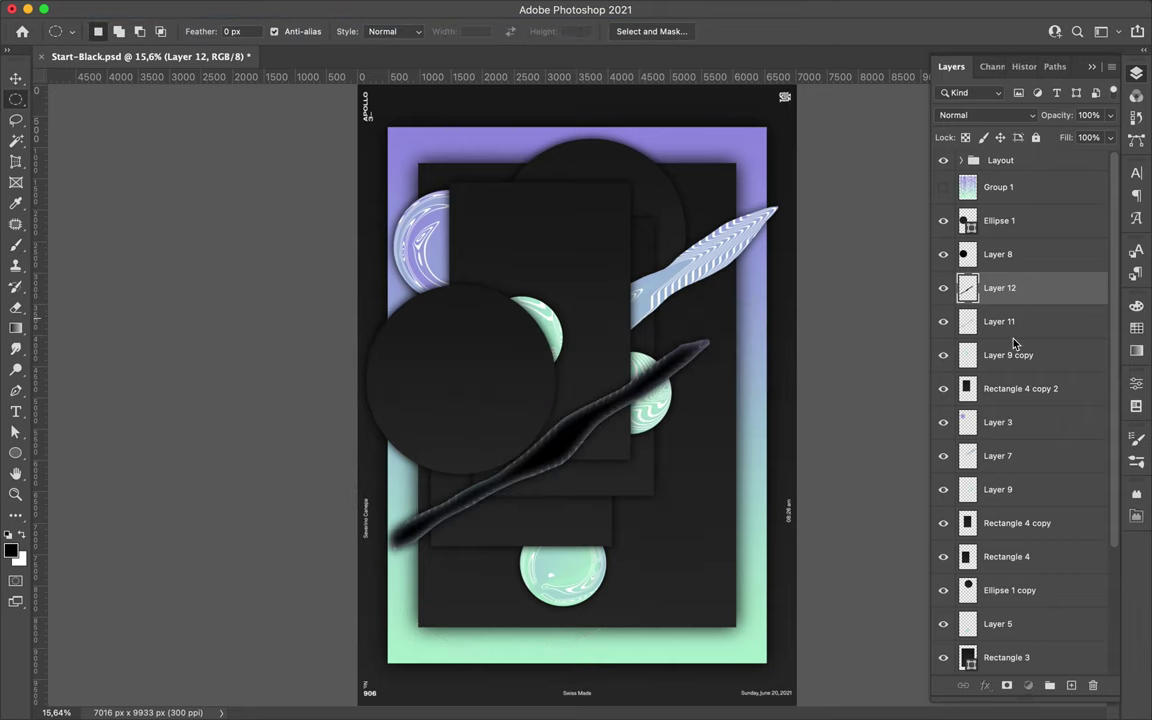
key(ctrl+e)
drag(1028, 288, 1010, 472)
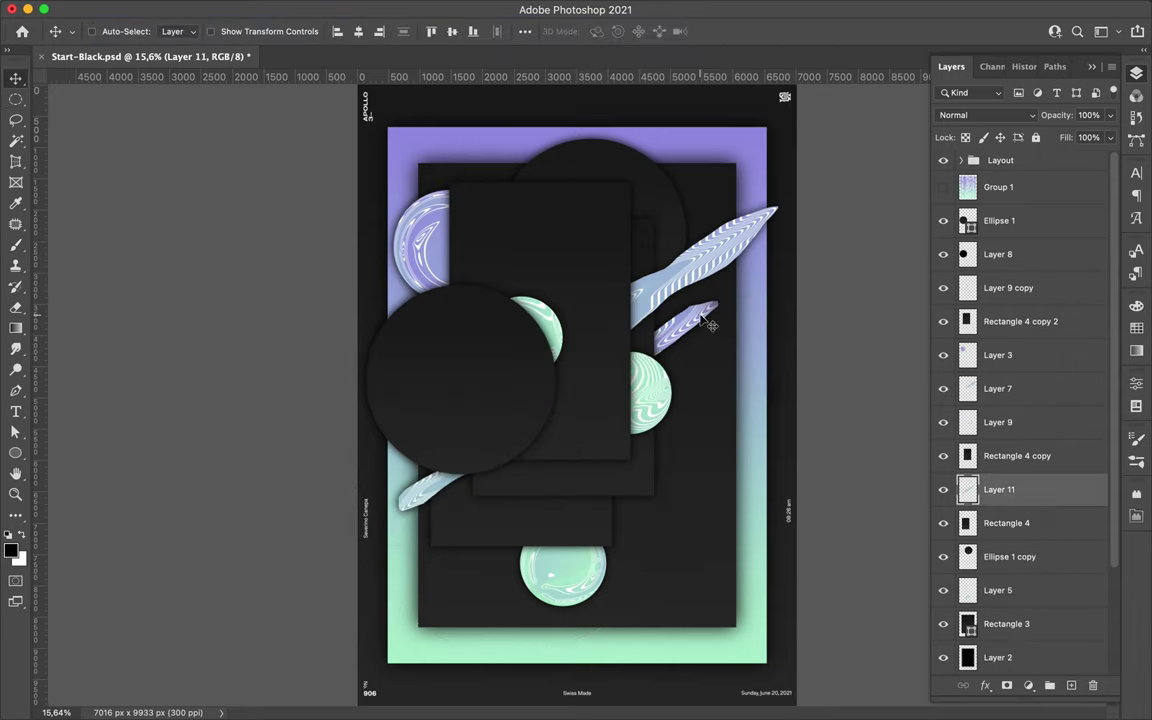
Duplicate the purple bubble and place the copy on top of the top dark circle
ctrl+click(566, 581)
drag(450, 288, 603, 233)
key(ctrl+j)
drag(998, 354, 998, 215)
drag(635, 215, 580, 197)
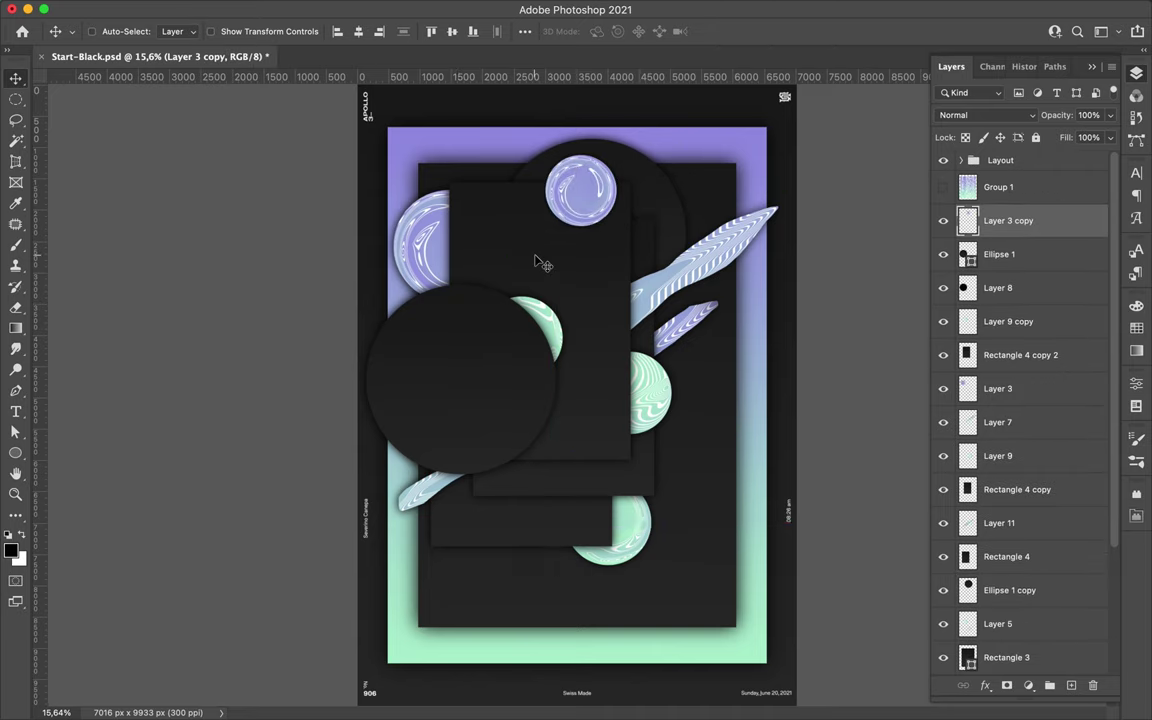
key(u)
drag(491, 247, 563, 320)
Fill the small circle's selection with black on a new layer and blur it into a soft shadow
key(ctrl+shift+alt+n)
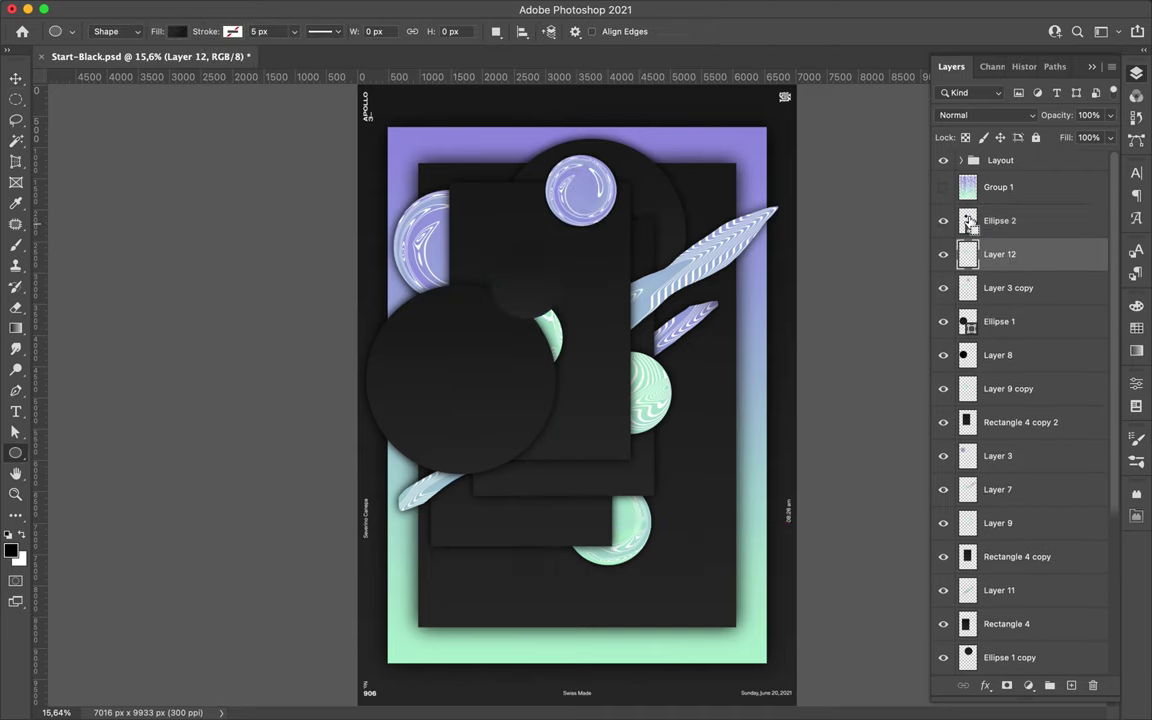
key(b)
click(527, 287)
key(m)
key(ctrl+d)
key(ctrl+f)
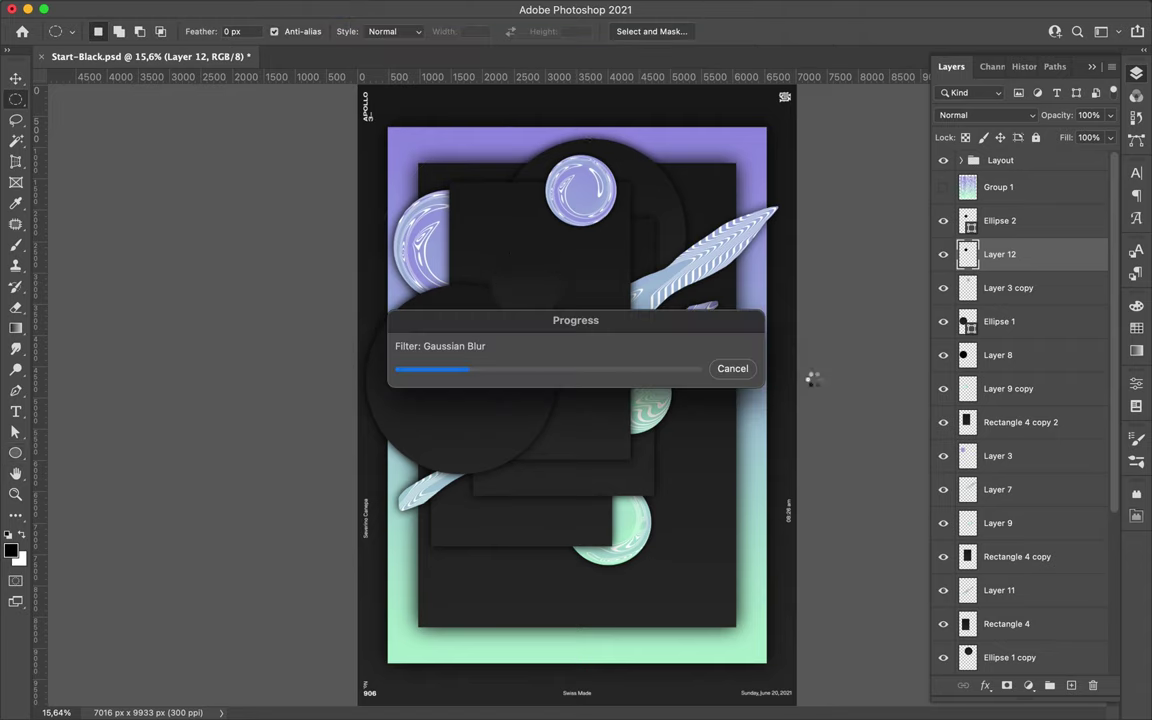
Shrink the whole cluster of shape layers slightly and place a copy of the small dark circle
click(1000, 220)
scroll(1000, 400, down, 5)
shift+click(997, 456)
key(ctrl+t)
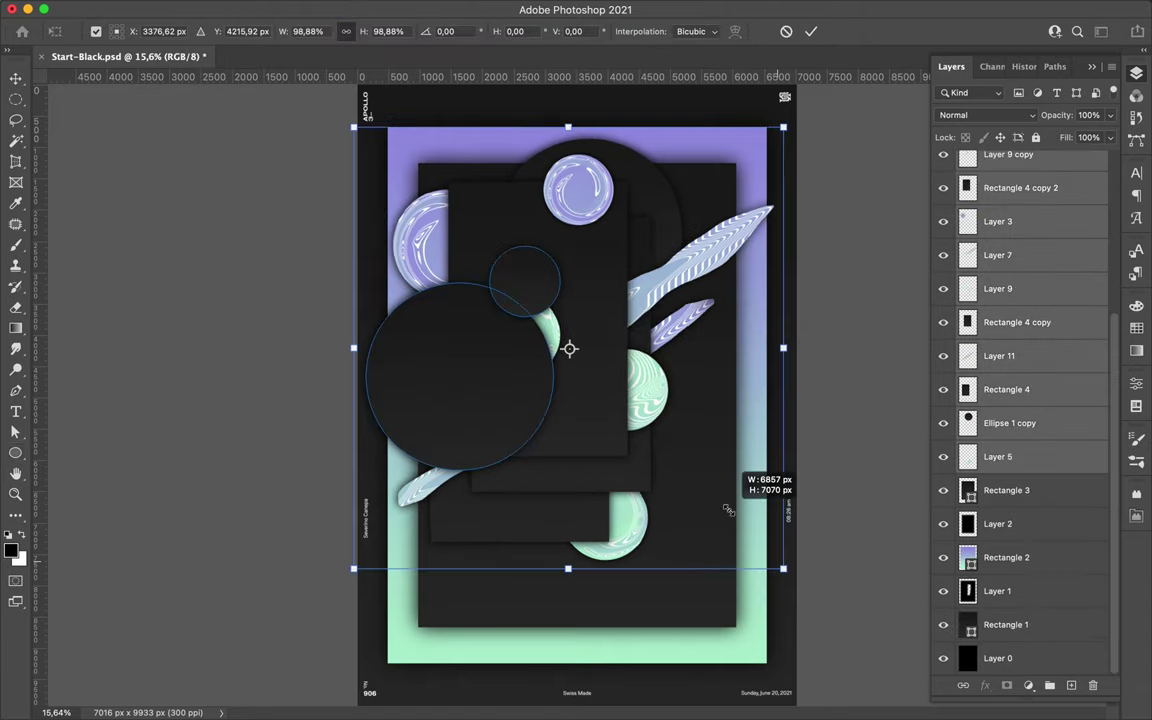
drag(788, 574, 716, 500)
key(Return)
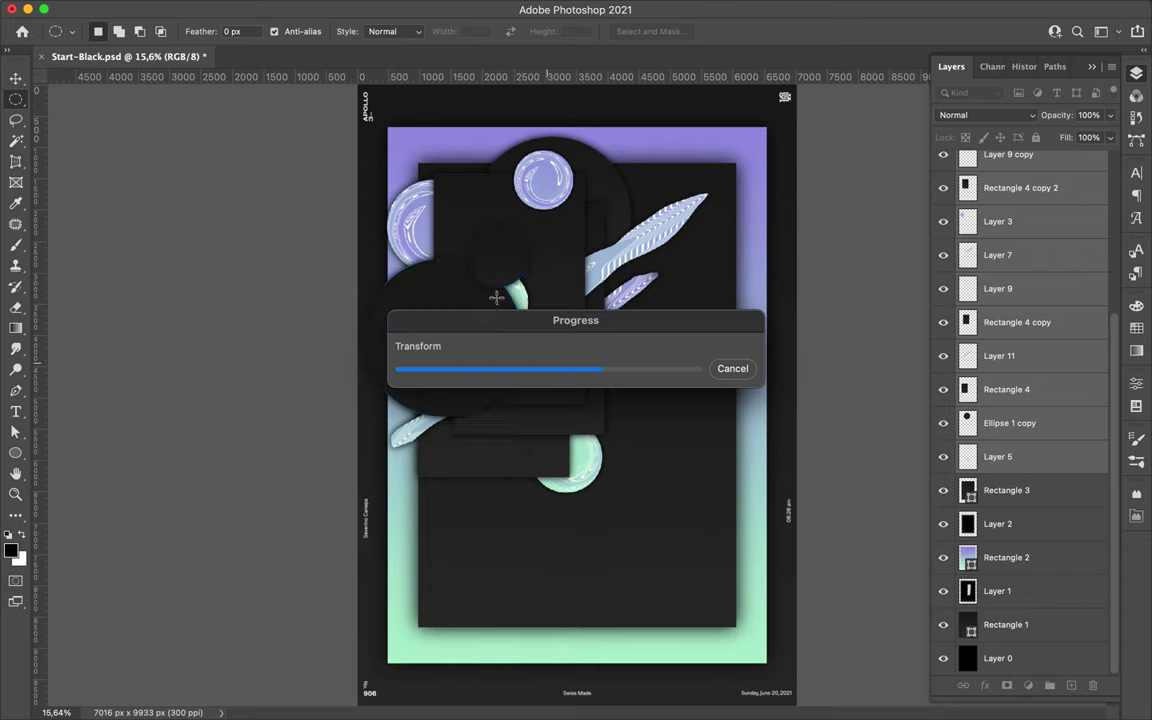
key(v)
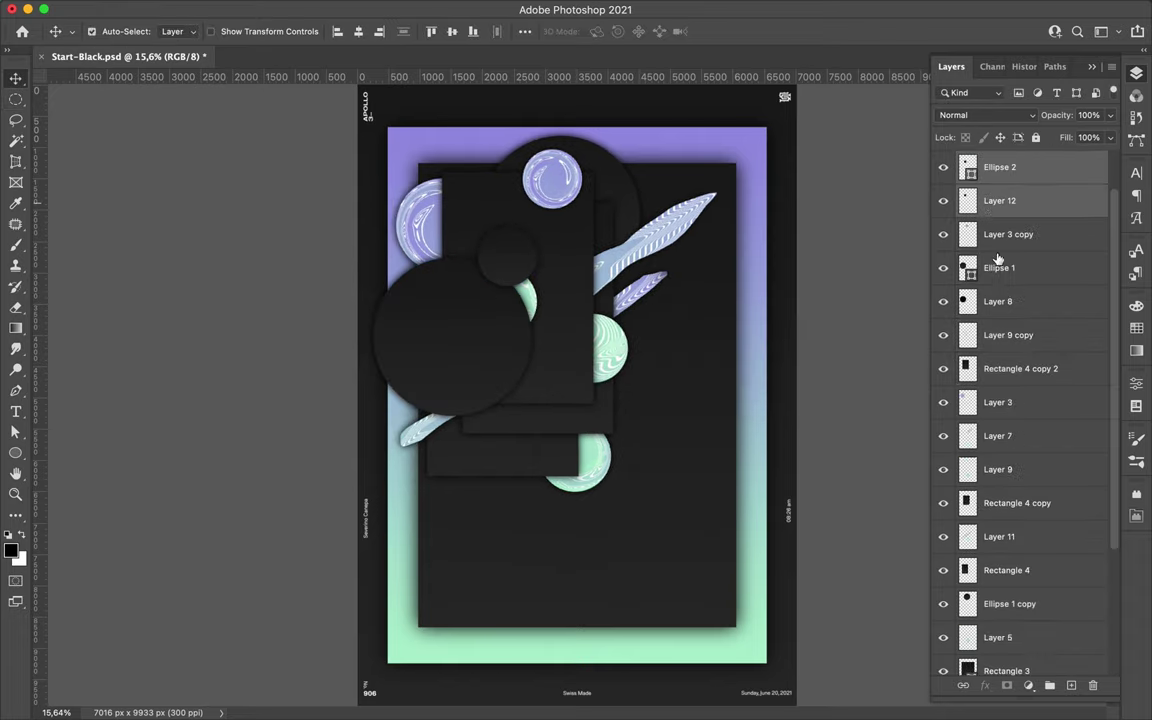
drag(1000, 167, 1000, 300)
Place another dark circle copy and cut the striped sphere's centre out, leaving a thin ring
drag(488, 429, 612, 318)
drag(1000, 301, 1003, 511)
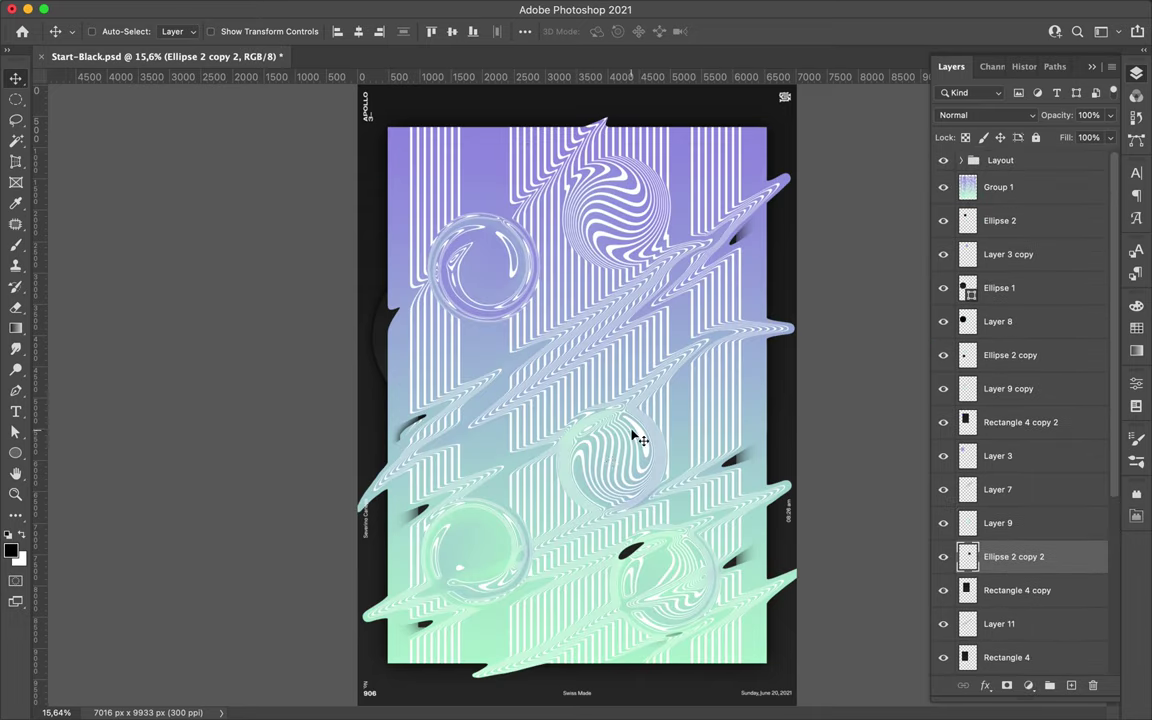
drag(563, 410, 665, 511)
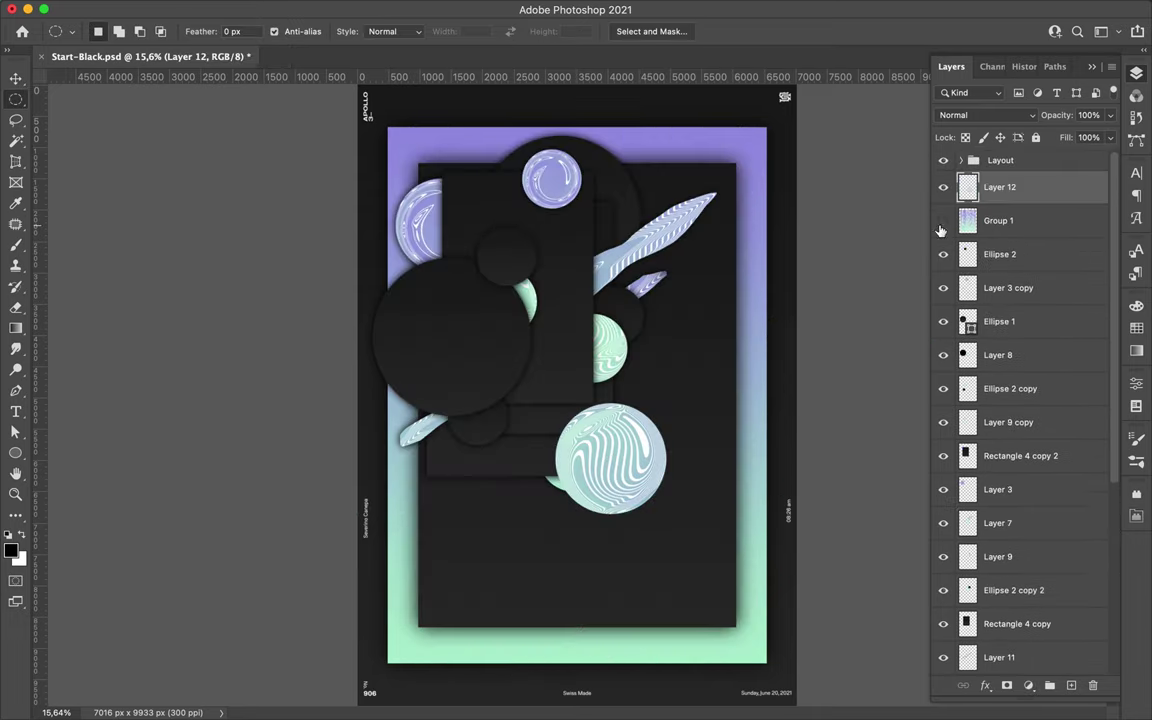
drag(514, 385, 480, 356)
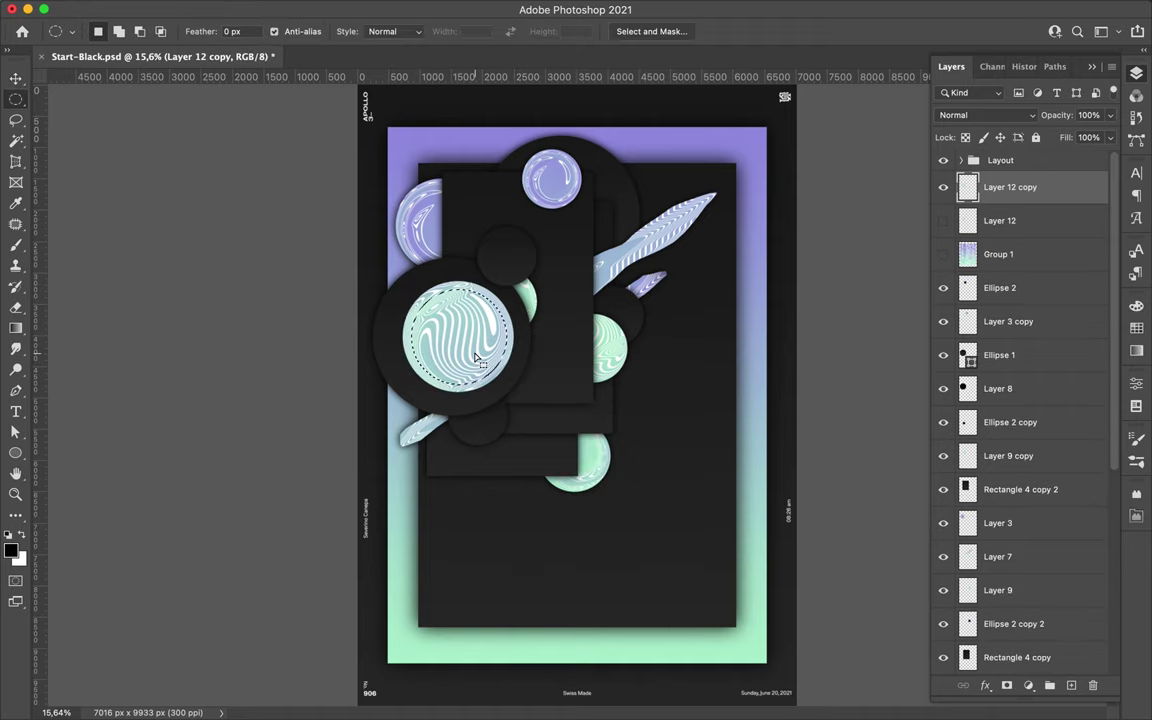
key(Delete)
key(ctrl+d)
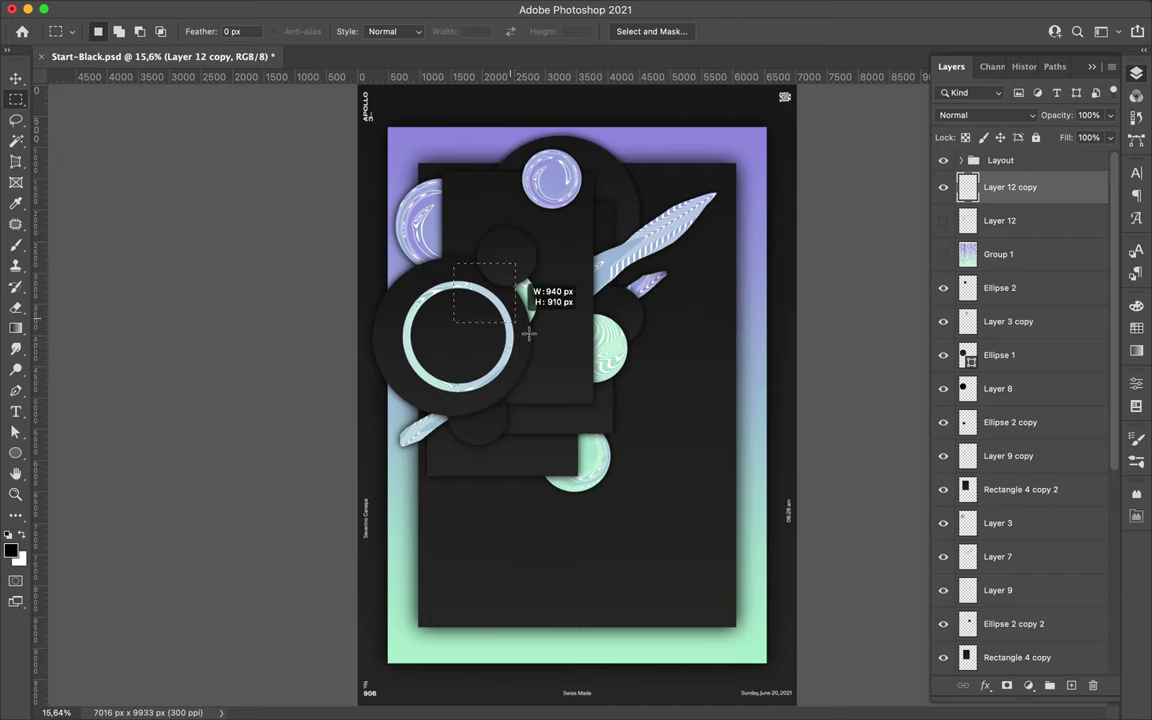
Move the large striped sphere into place below Layer 9 copy and position the white circle
key(ctrl+shift+alt+n)
click(374, 9)
key(Escape)
key(v)
drag(430, 360, 442, 406)
key(ctrl+bracketleft)
key(ctrl+bracketleft)
key(ctrl+bracketleft)
key(ctrl+bracketleft)
key(ctrl+bracketleft)
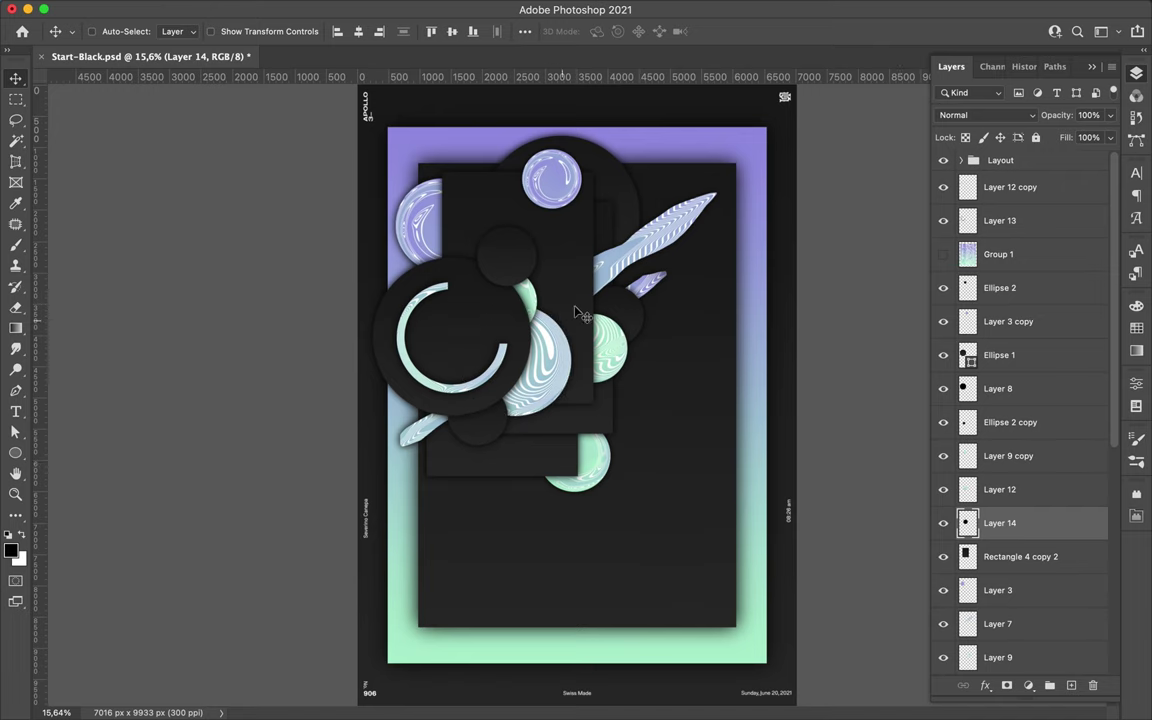
key(v)
mouse_move(562, 352)
mouse_down()
mouse_move(530, 300)
mouse_move(562, 308)
mouse_up()
Move Layer 9 copy below Rectangle 4 copy 2 and shift the white circle lower right
click(958, 455)
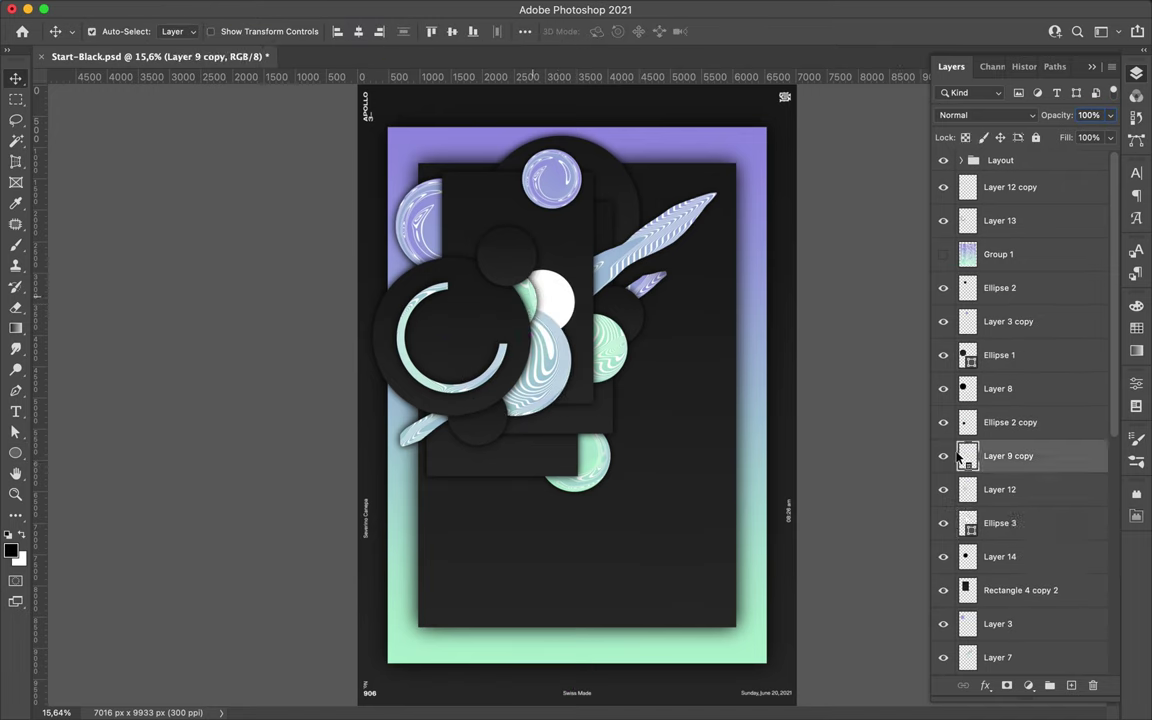
drag(1085, 456, 1023, 606)
ctrl+click(548, 293)
key(ctrl+t)
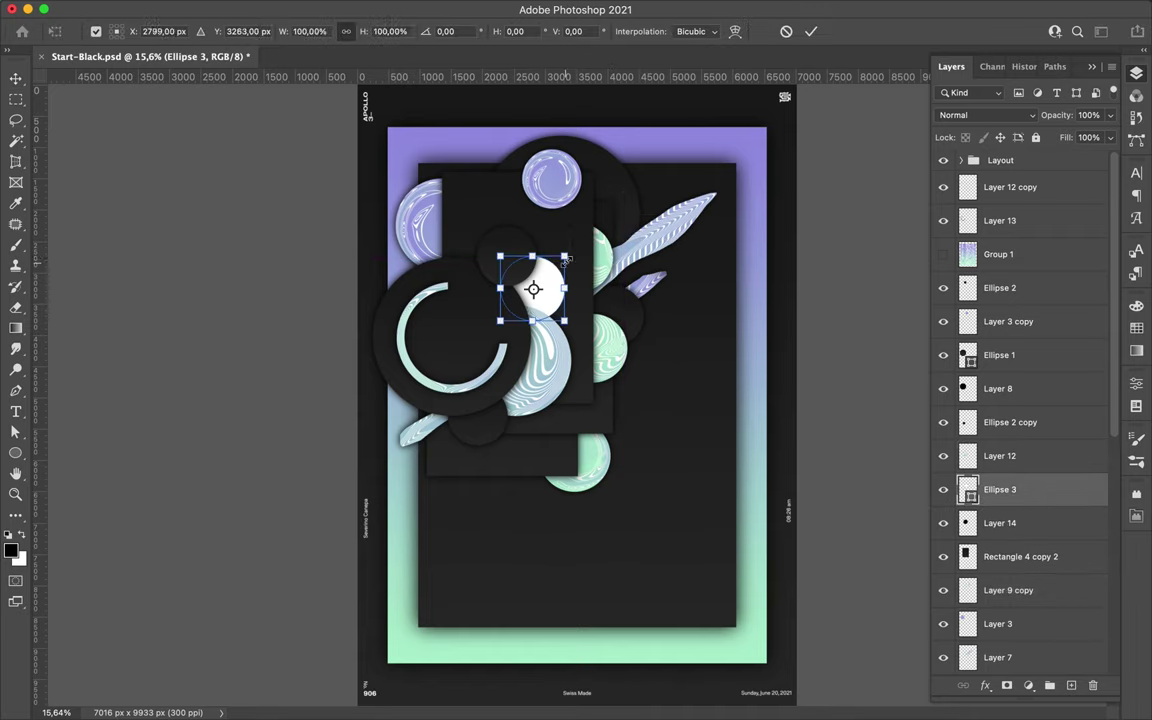
key(Return)
drag(533, 289, 630, 358)
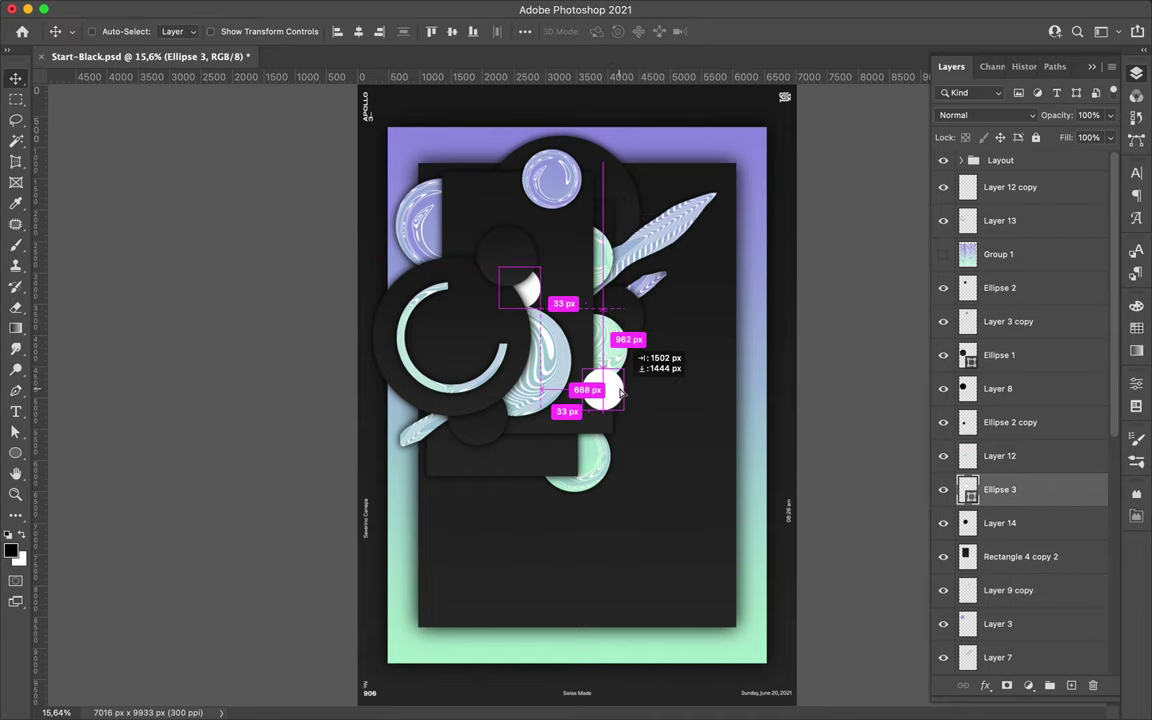
Try extra white circle copies, then delete all the white circles
drag(1000, 489, 1012, 603)
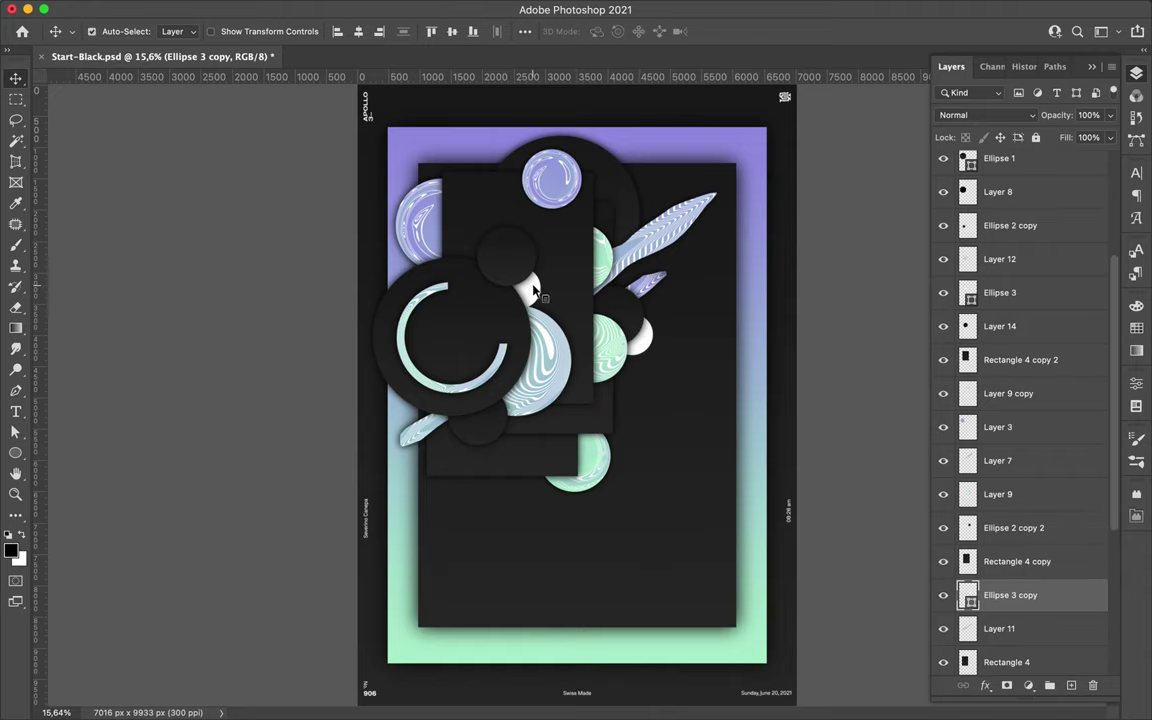
drag(535, 298, 465, 240)
key(ctrl+t)
key(Return)
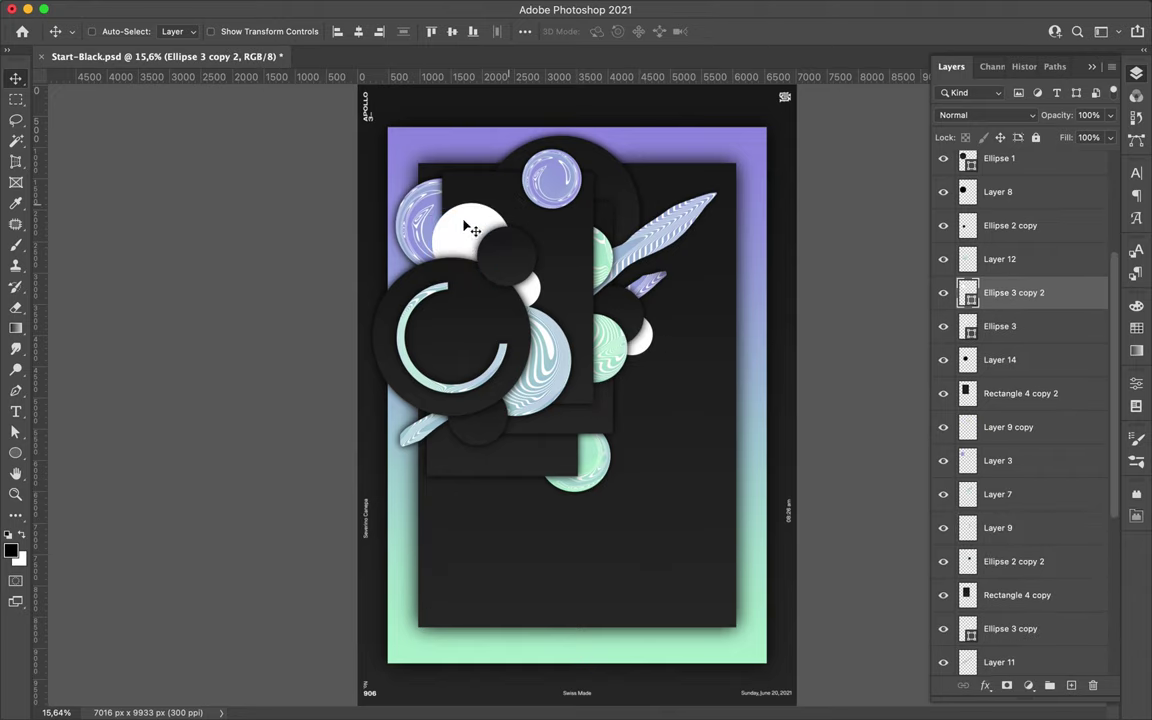
key(Delete)
key(Delete)
ctrl+click(650, 338)
key(Delete)
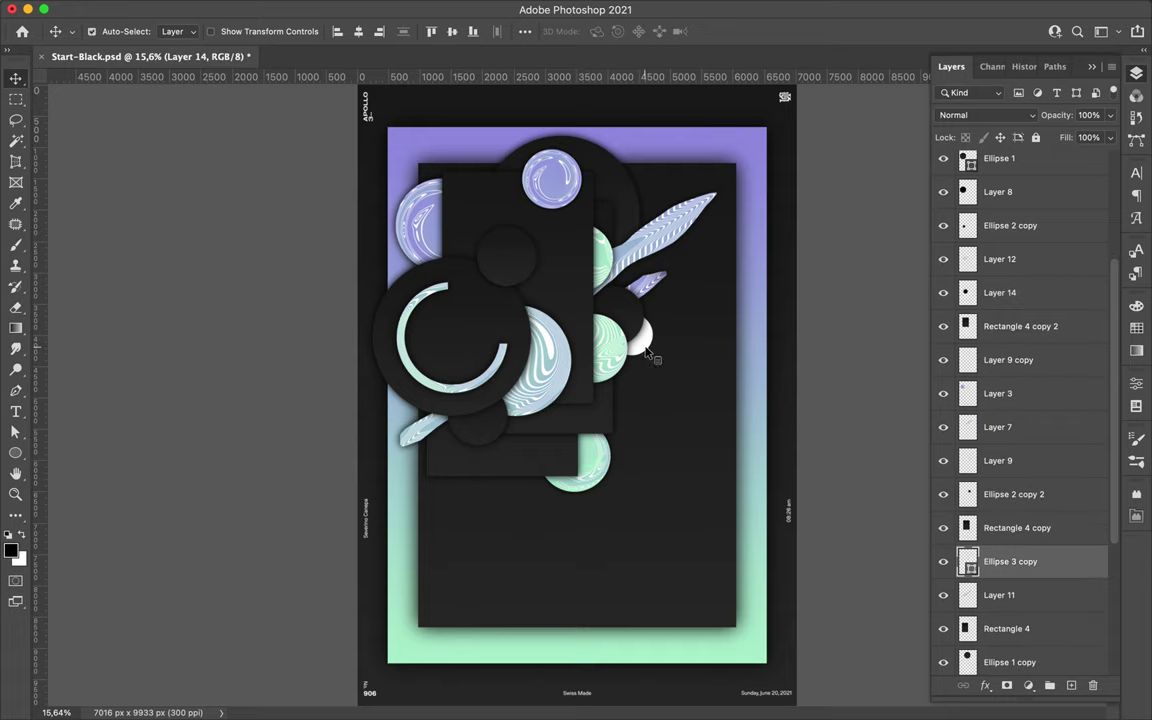
Tuck Layer 9 and the top purple bubble below the rectangles; add a dark circle lower right
ctrl+click(668, 318)
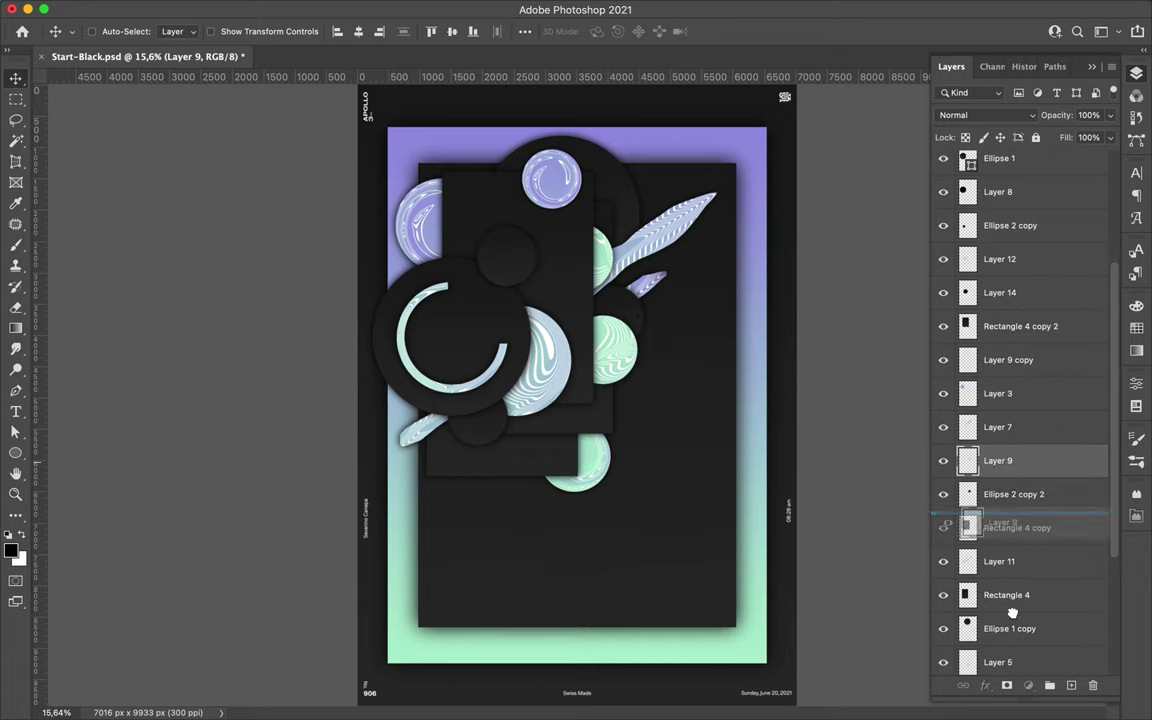
drag(1003, 490, 1003, 611)
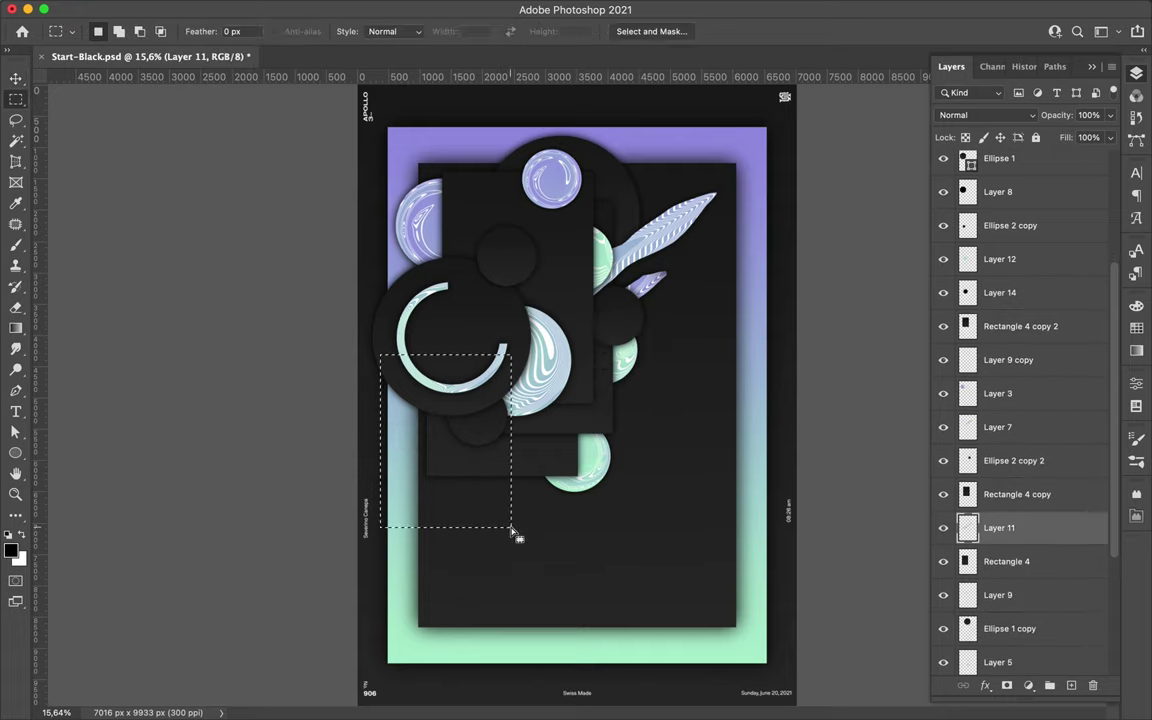
drag(1008, 167, 982, 388)
ctrl+click(696, 633)
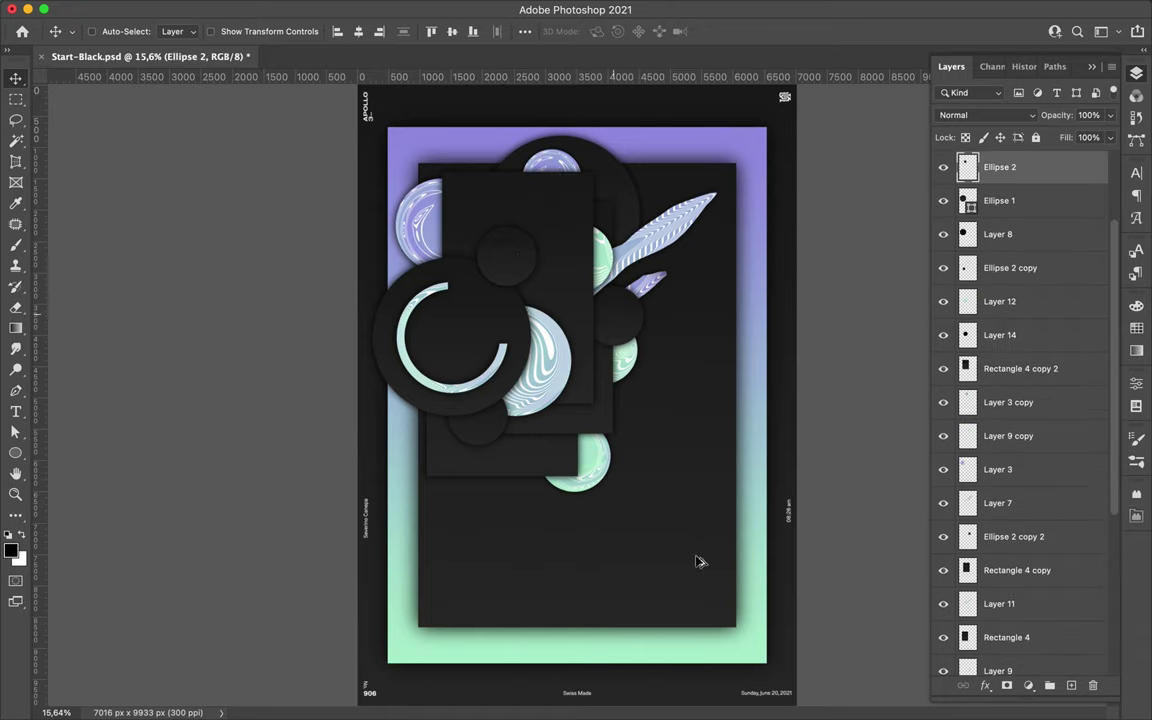
drag(696, 633, 735, 558)
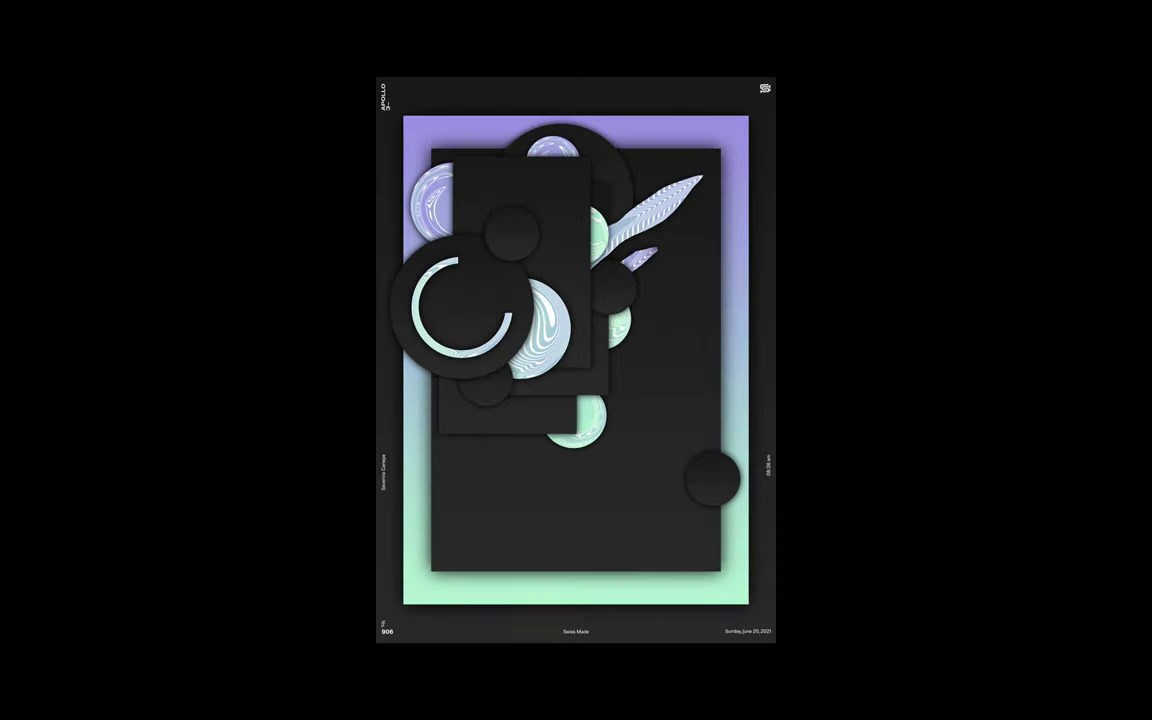